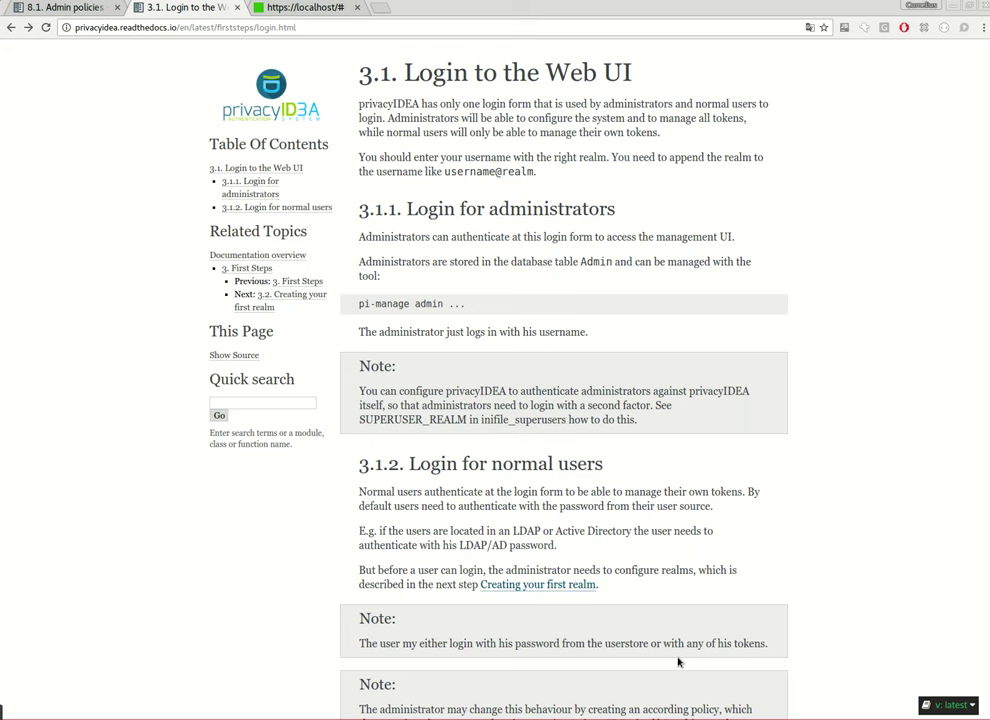
Step: Look at the Admin policies docs page, then highlight 'pi-manage admin' on the Login to the Web UI page
double_click(123, 27)
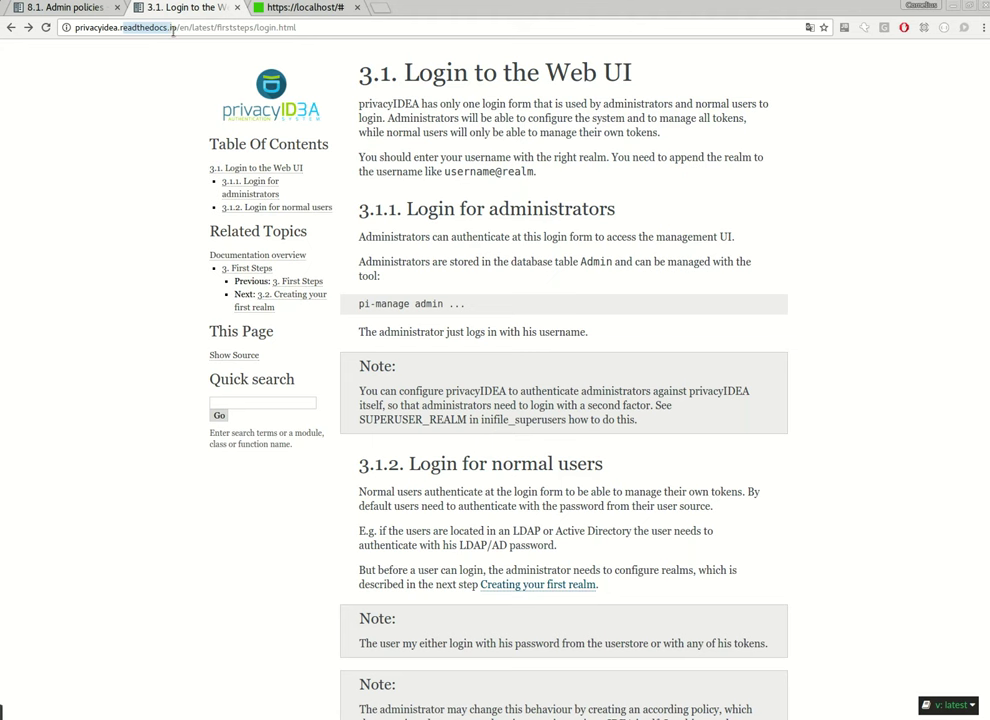
left_click(617, 158)
left_click(72, 9)
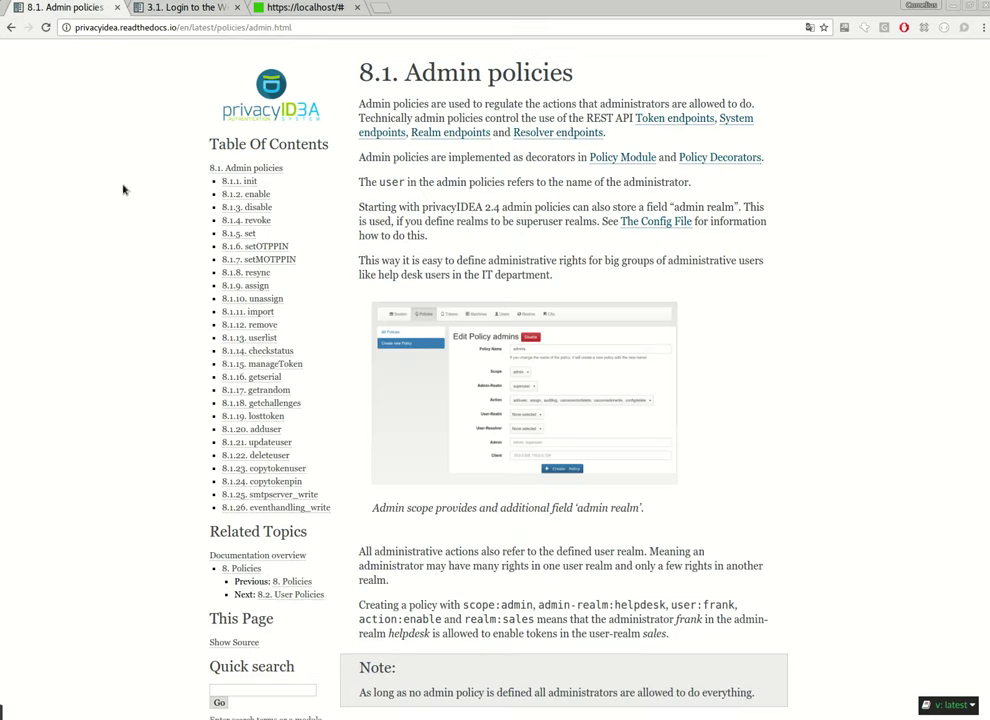
left_click_drag(404, 72, 574, 72)
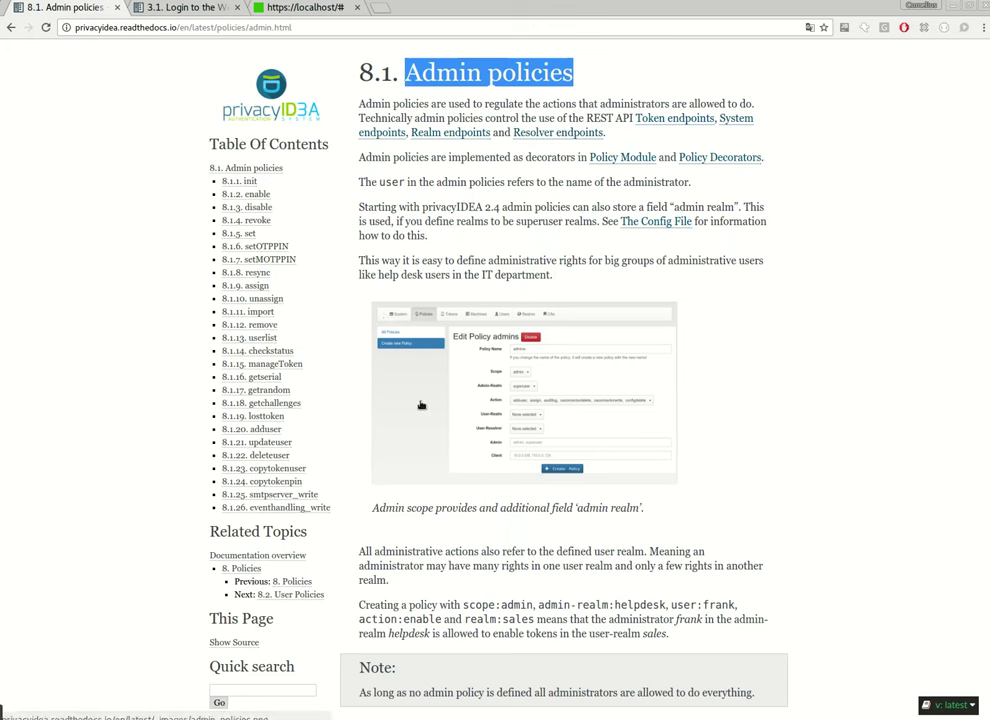
left_click(184, 12)
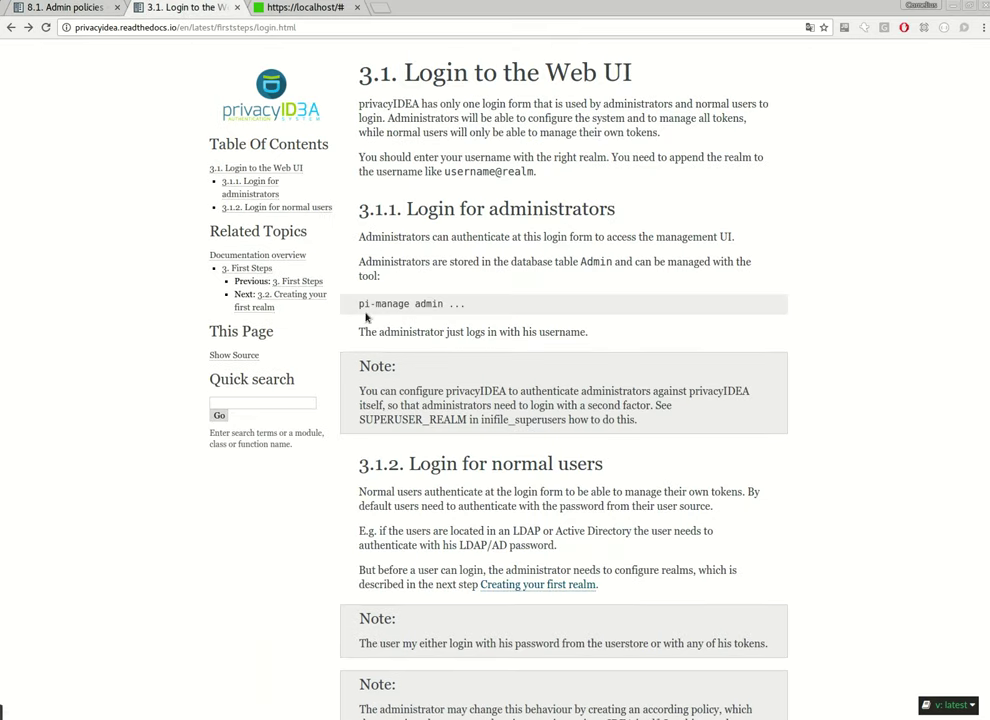
left_click_drag(359, 304, 444, 303)
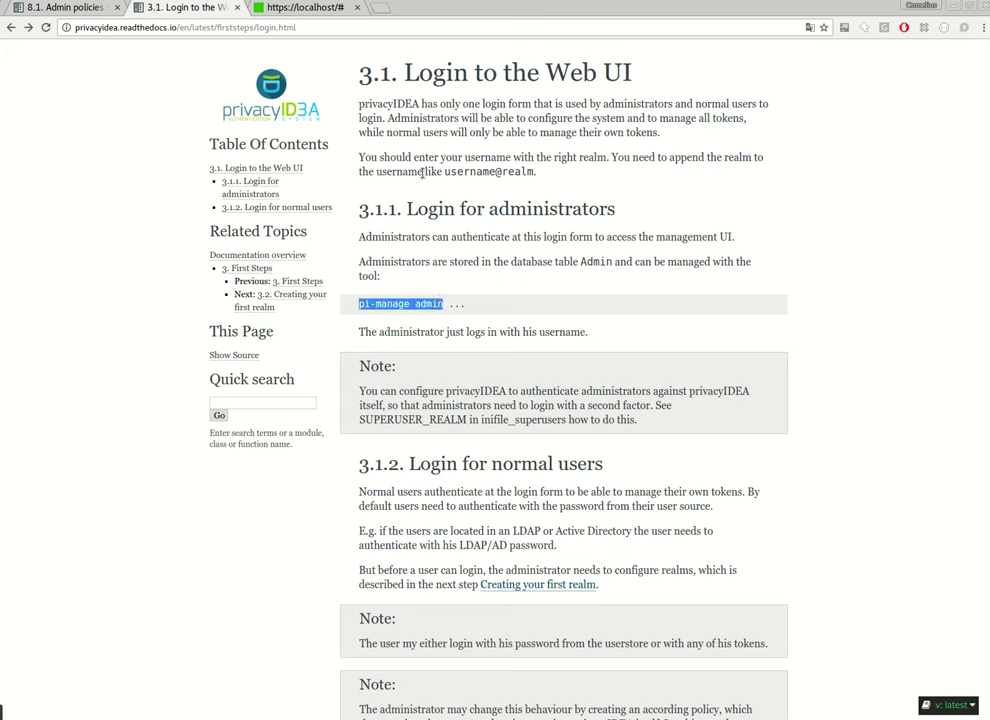
Step: List the existing privacyIDEA administrators with 'pi-manage admin list' in the terminal
key("alt+Tab")
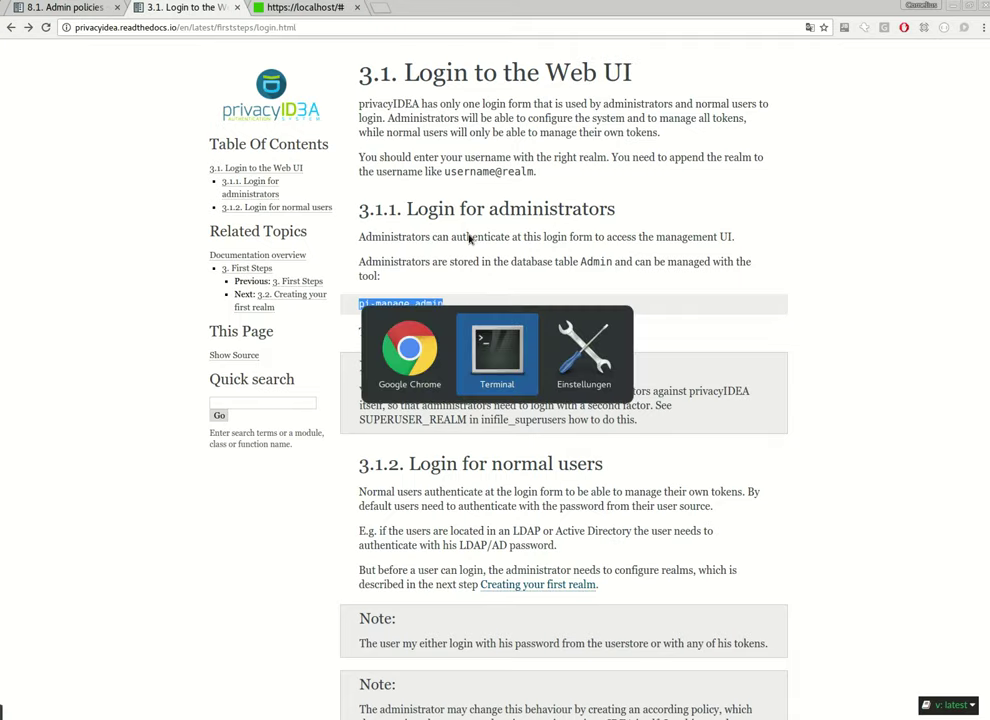
type("pi")
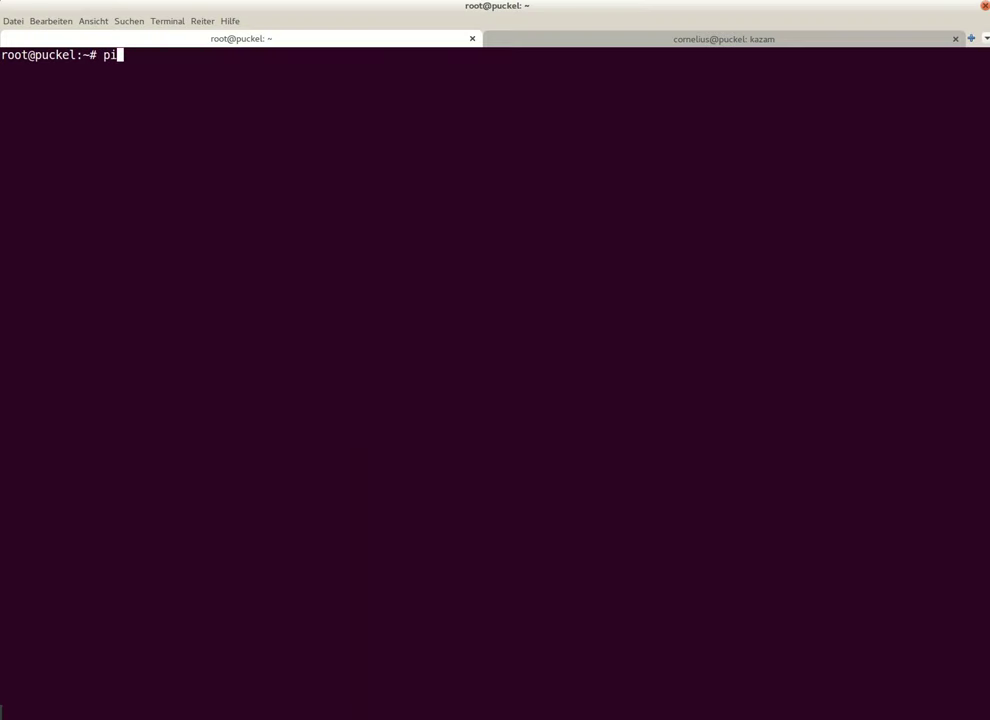
type("--")
type("anage ")
type("admin")
type("lis")
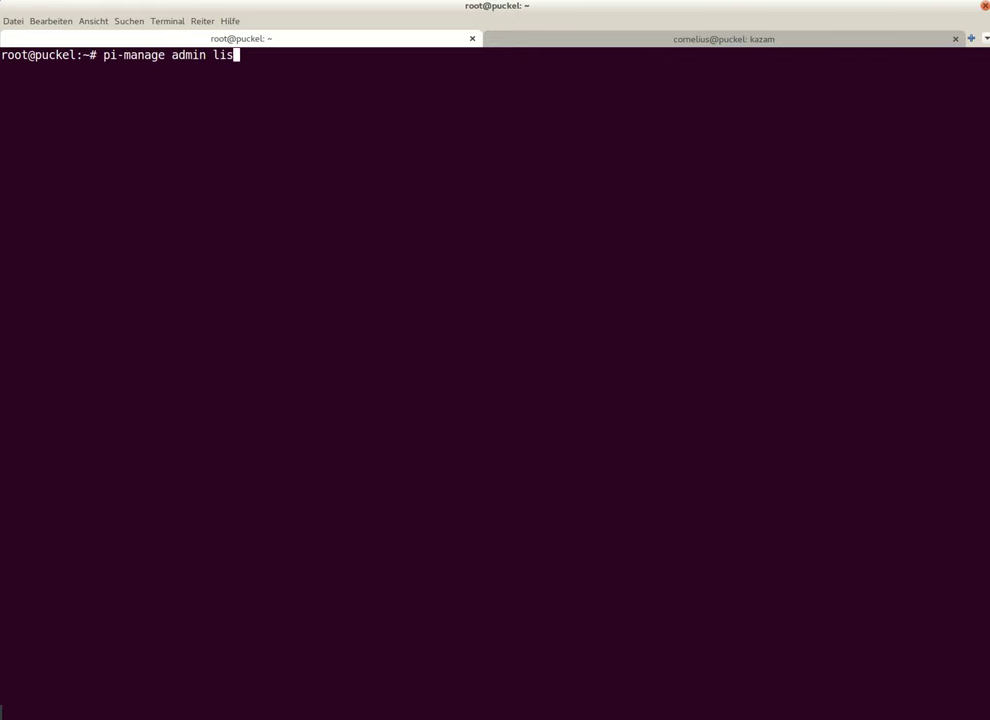
type("t")
key("Return")
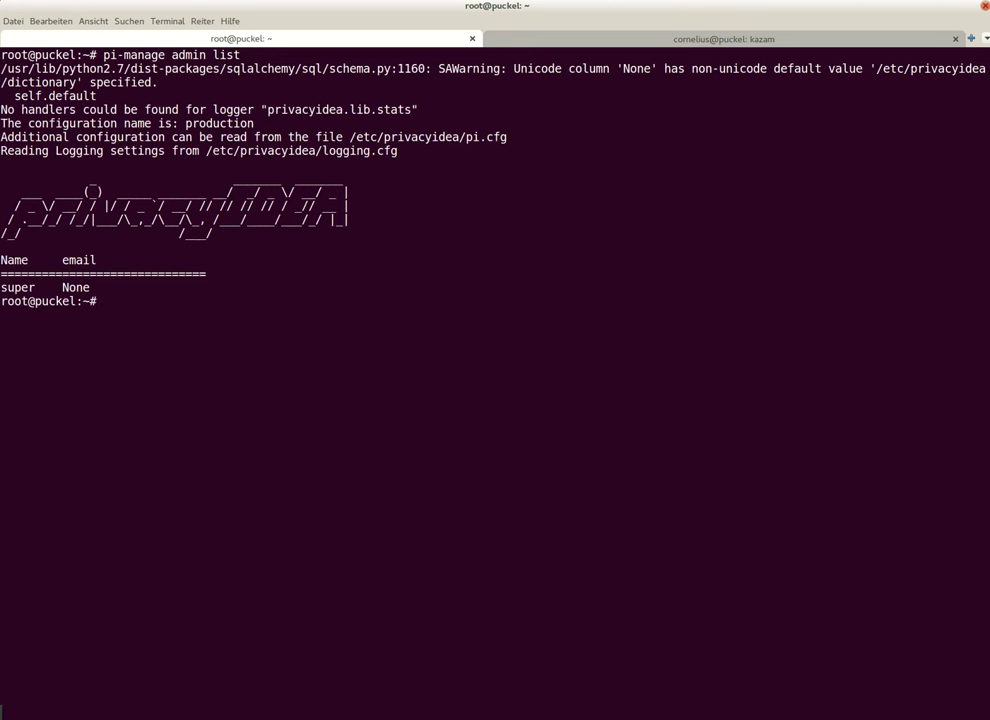
Step: Add an administrator named 'admin' with a confirmed password, then begin a vim /etc command
key("Up")
key("BackSpace")
key("BackSpace")
key("BackSpace")
key("BackSpace")
type("add")
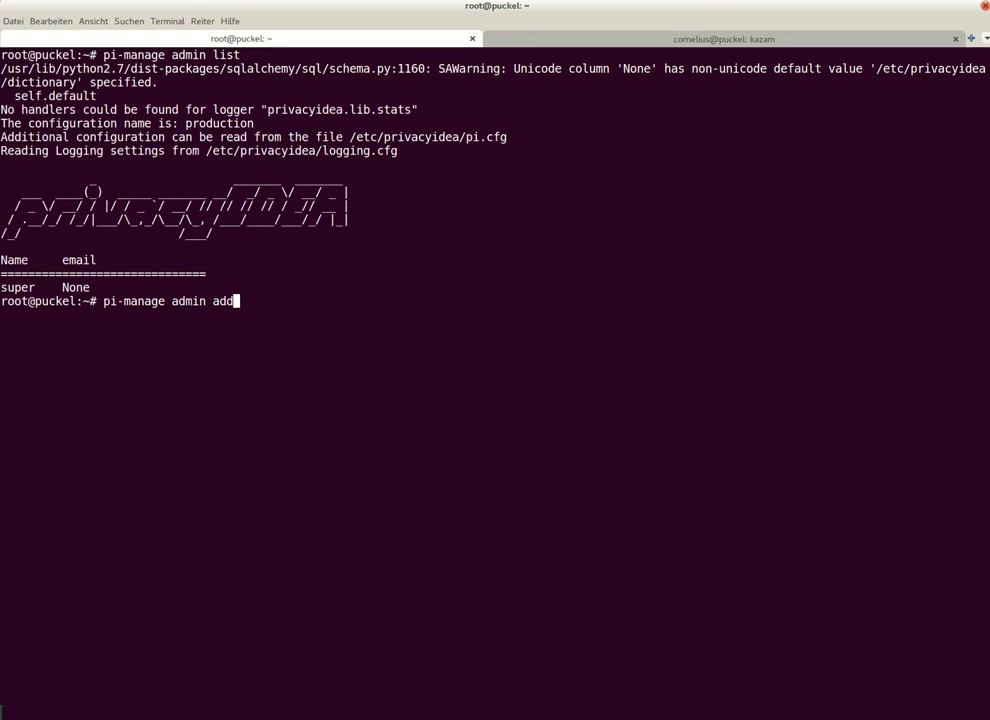
type(" admin")
key("Return")
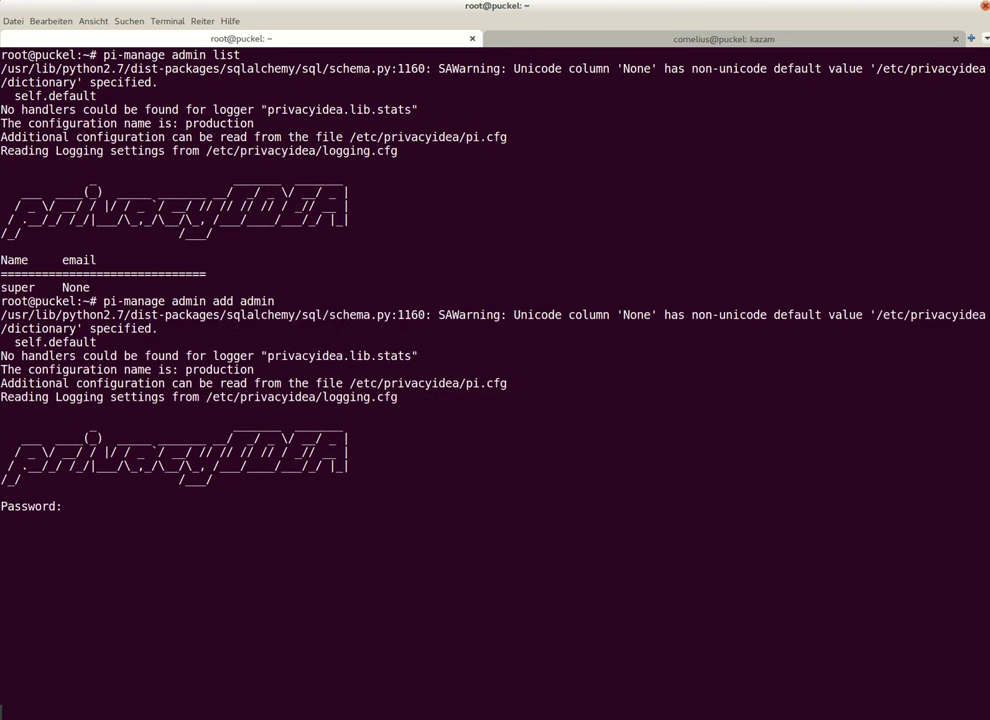
key("Return")
key("Return")
key("Up")
key("Up")
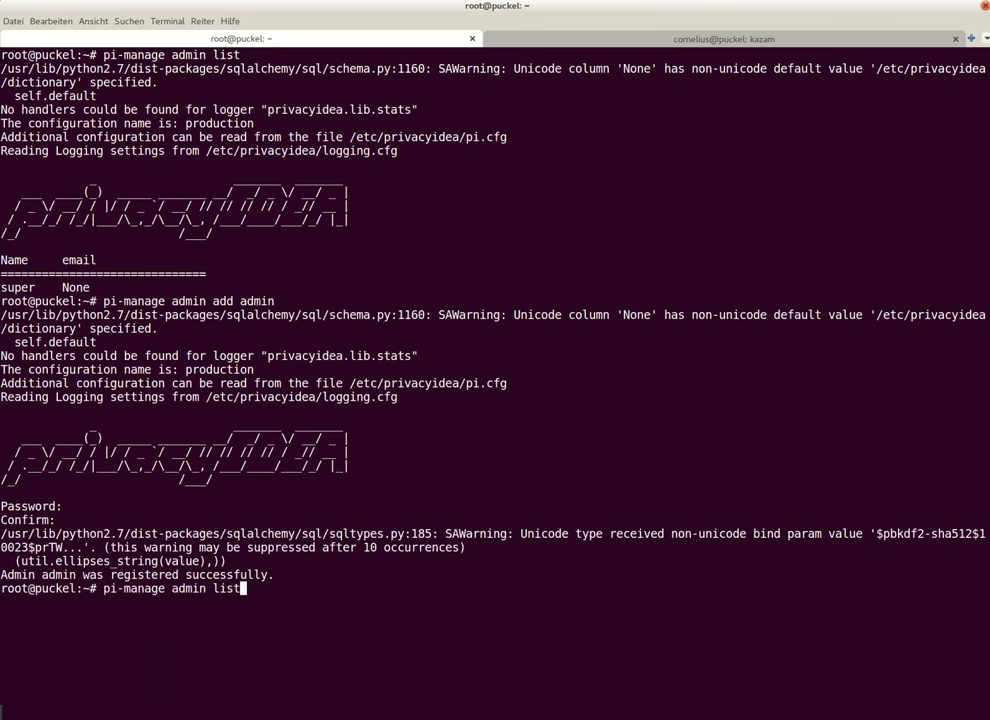
key("Return")
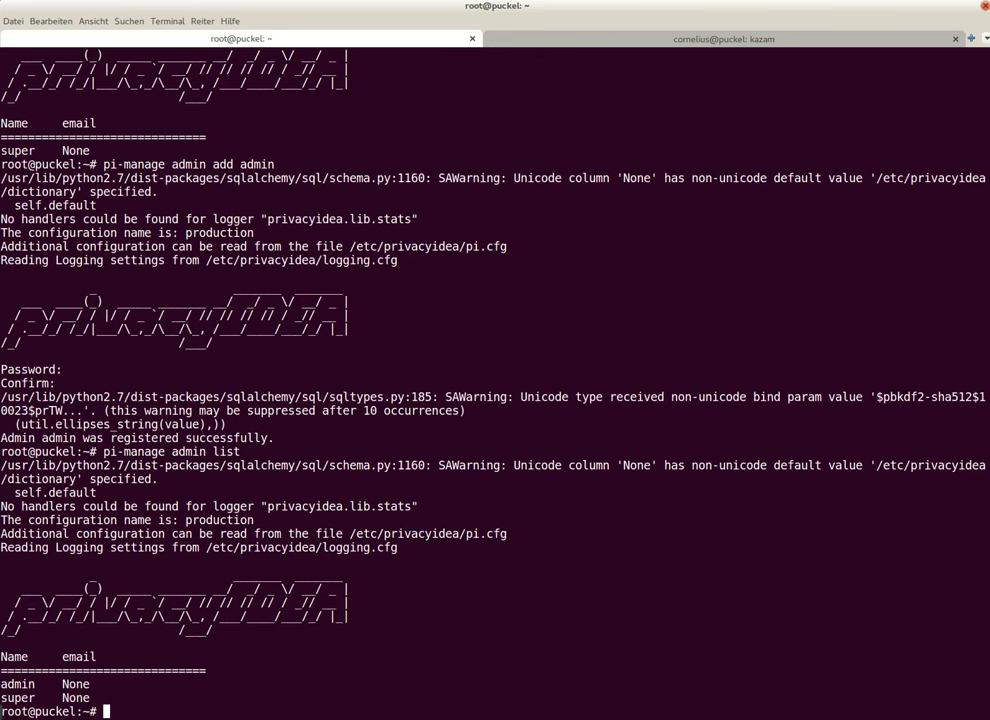
type("vim ")
type("/etc/pr")
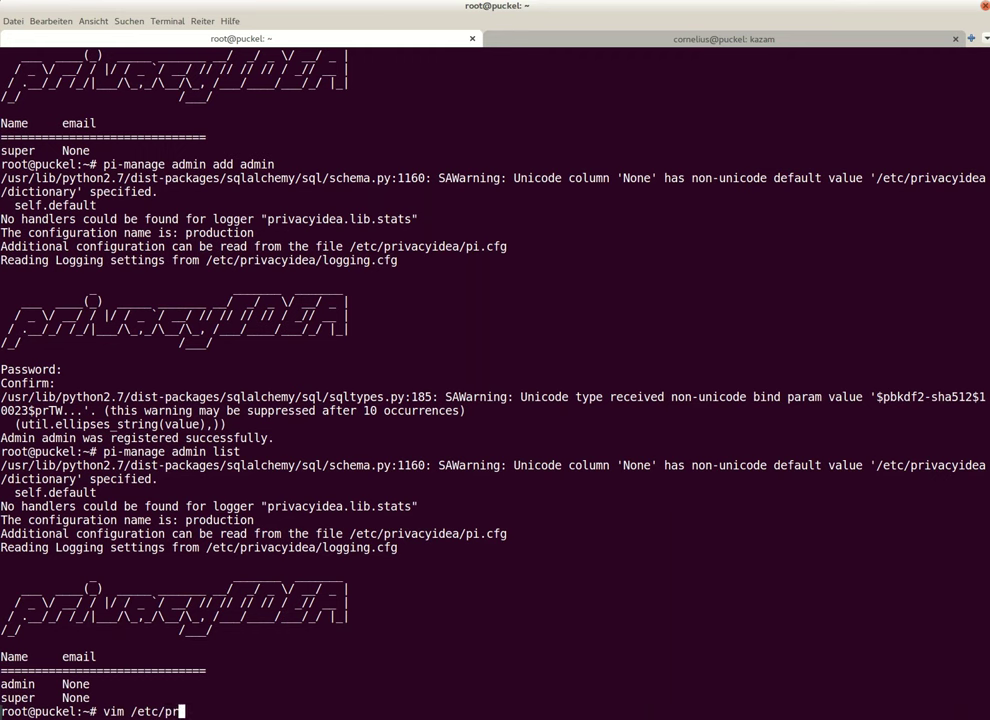
type("i")
key("Tab")
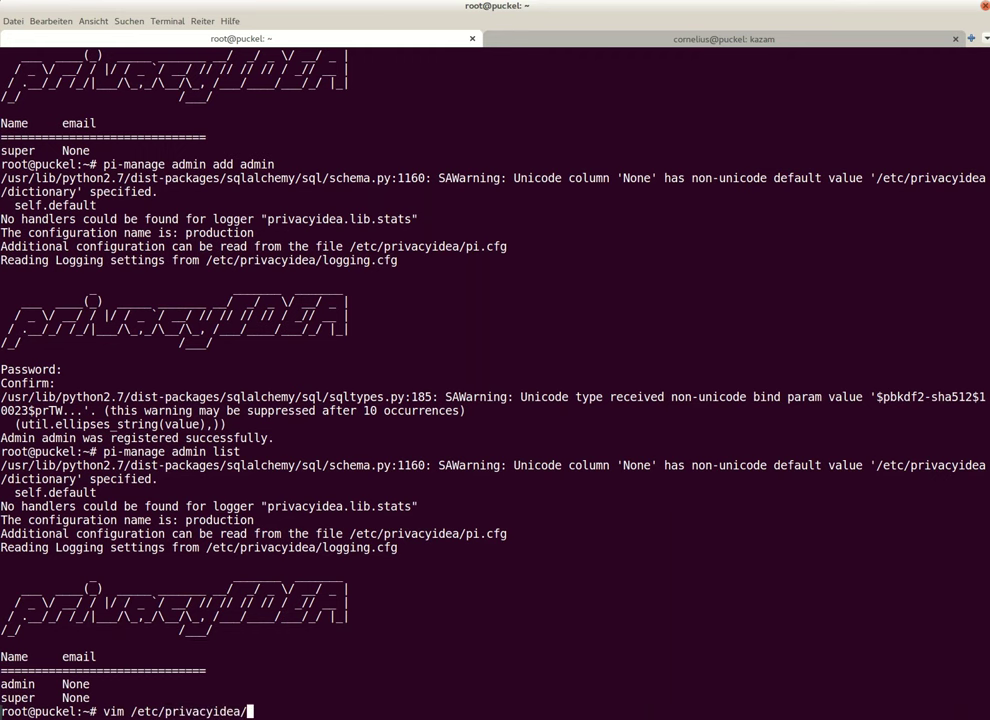
type("pi")
key("Tab")
key("Return")
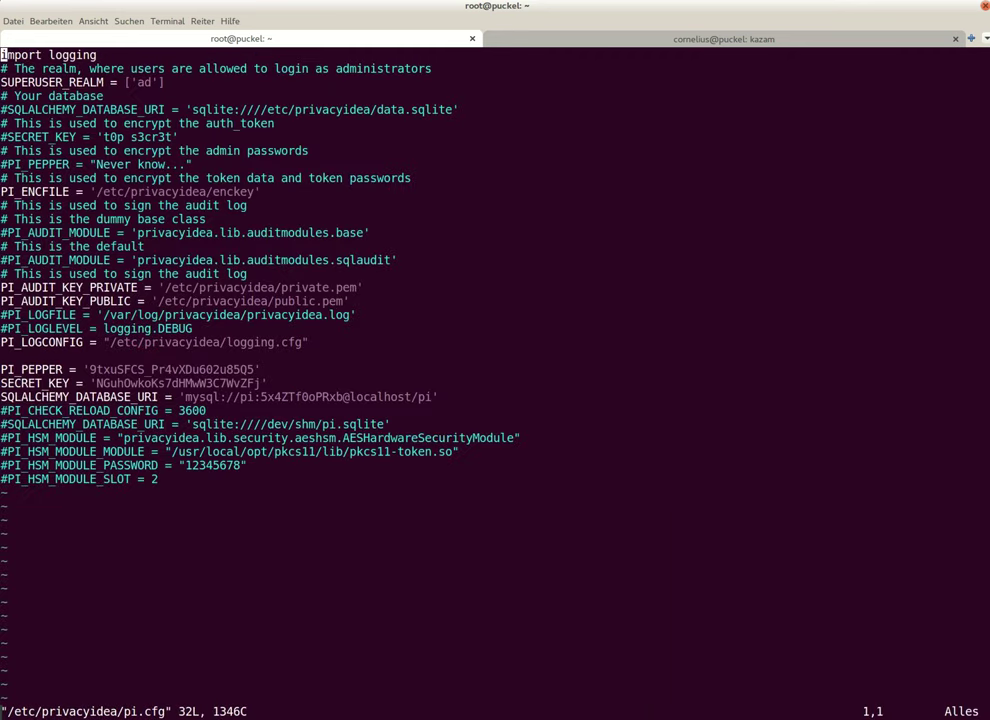
key("Down")
key("Down")
key("Right")
key("Right")
key("Right")
key("Right")
key("Right")
key("Right")
key("Right")
key("Right")
key("Right")
key("Right")
key("Right")
key("Right")
key("Right")
key("Right")
key("Right")
key("Right")
key("Right")
key("Right")
key("Right")
type(":")
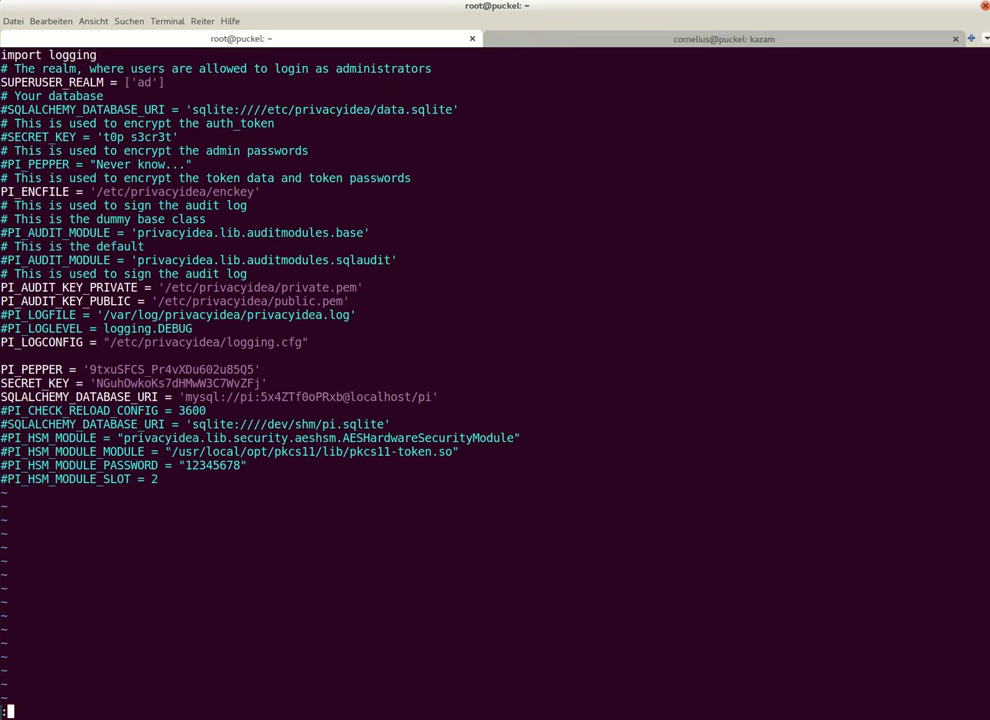
type("q")
key("Return")
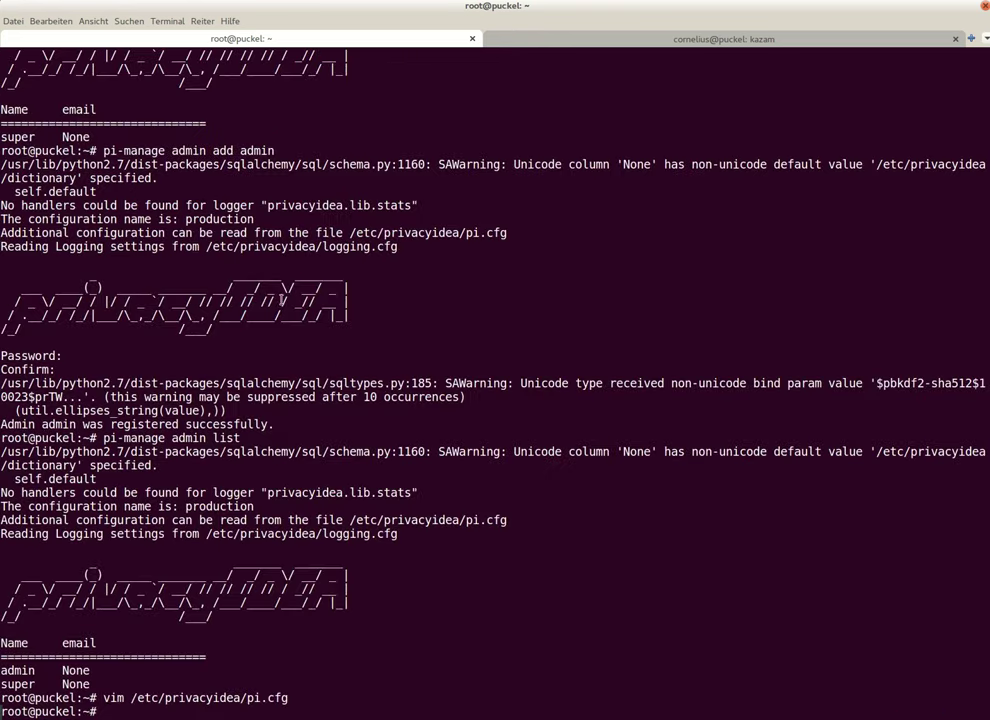
Step: Log into the privacyIDEA web UI as super, landing on the 11-token list
key("super")
left_click(520, 280)
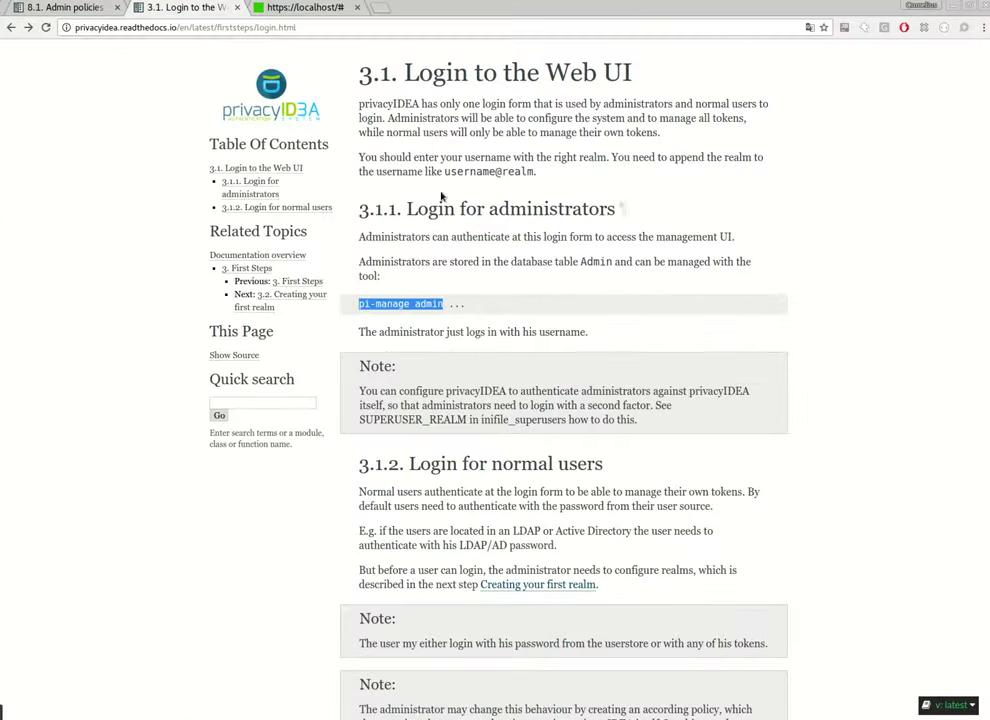
left_click(290, 10)
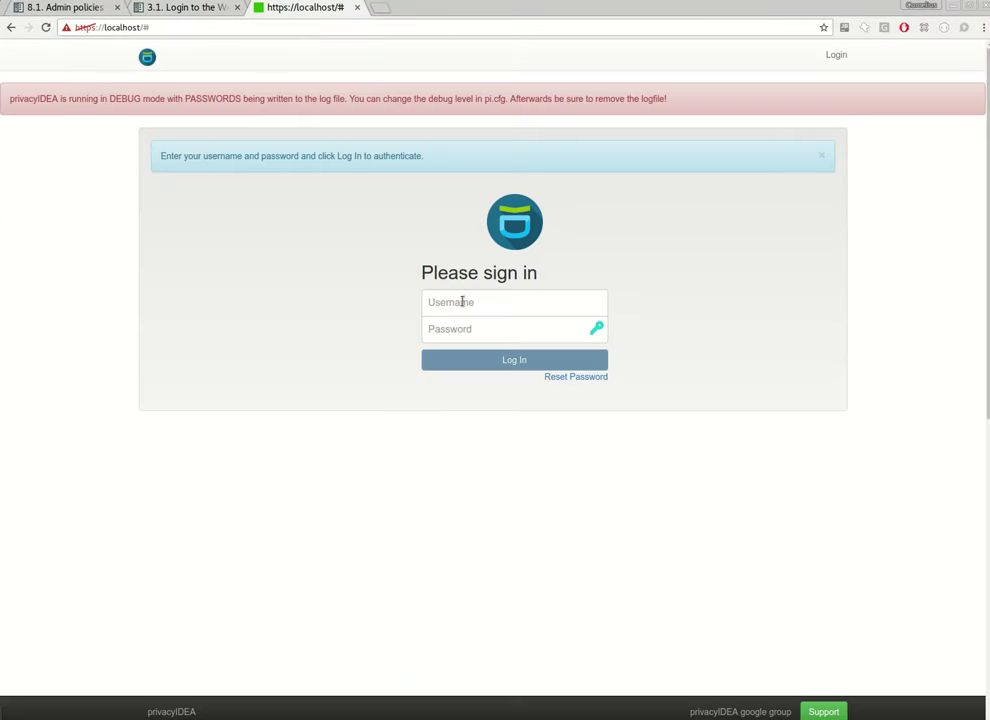
left_click(462, 301)
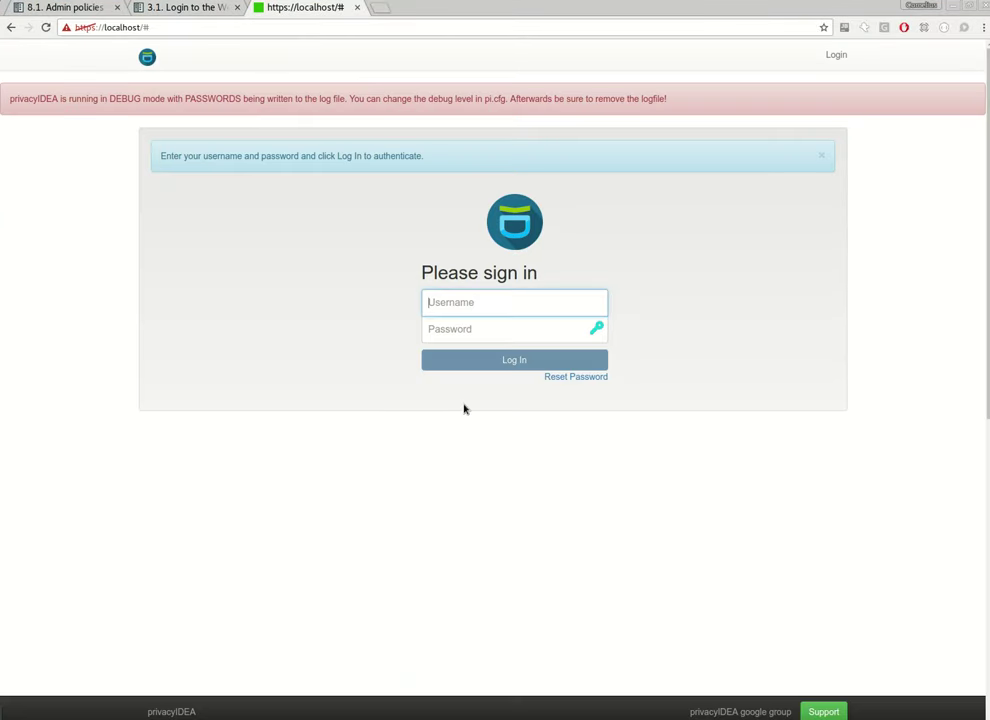
type("super")
key("Tab")
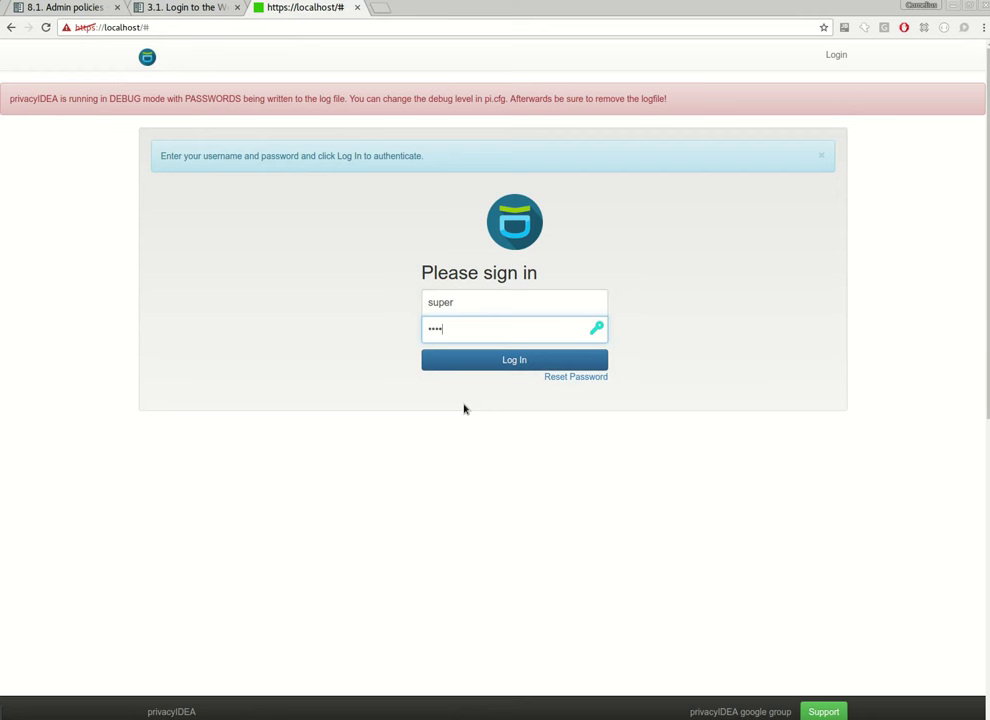
key("Return")
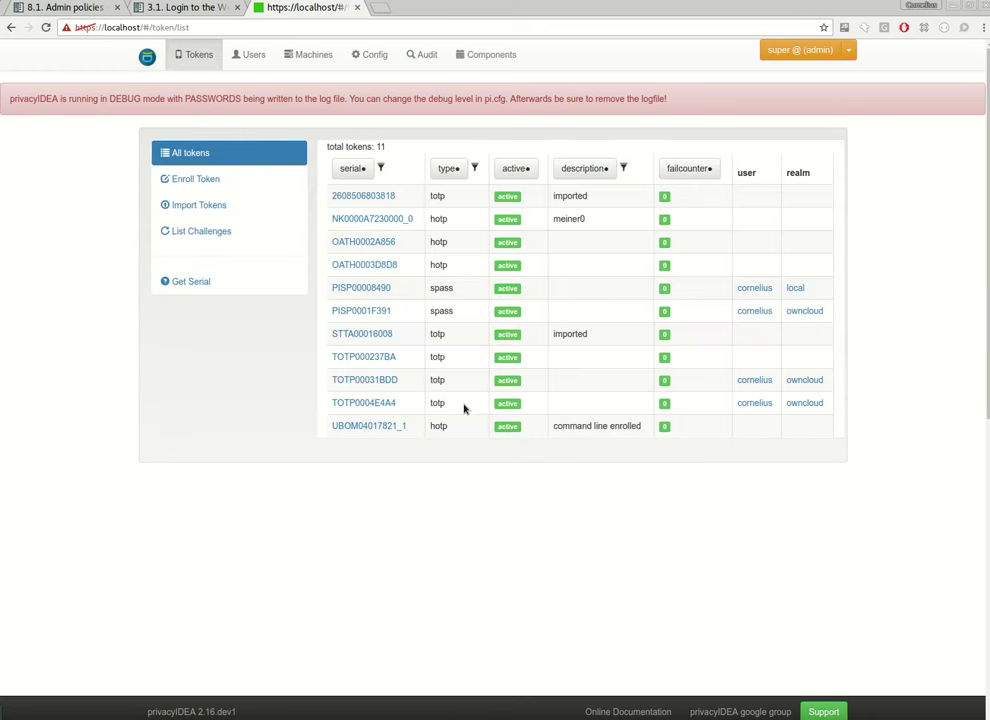
Step: Open the superuser policy from the Config policy list
left_click(371, 52)
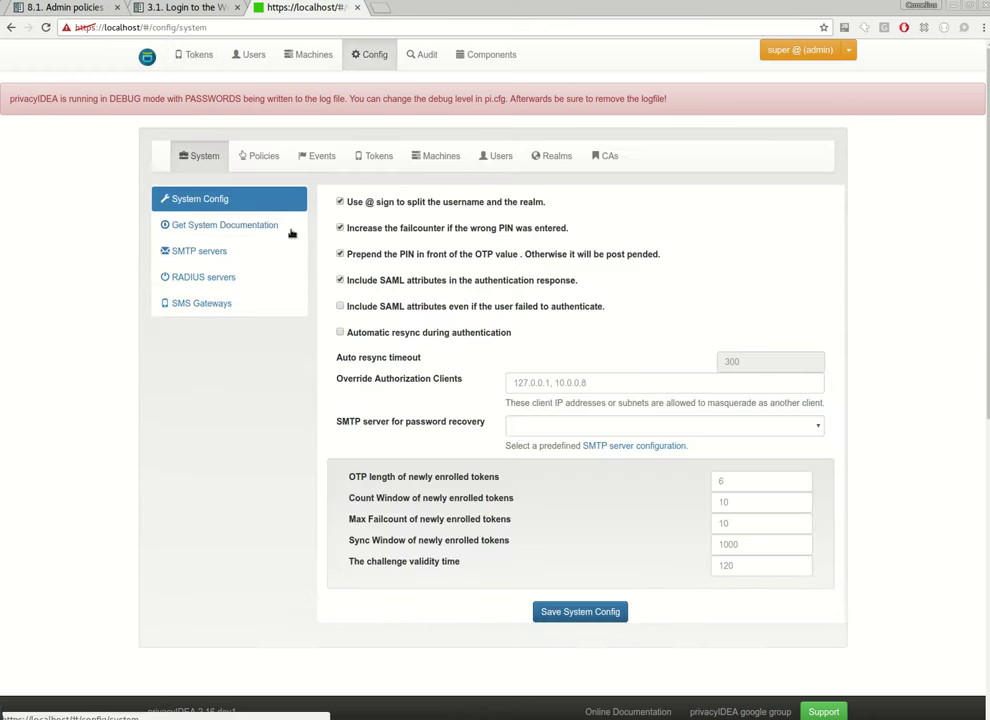
left_click(260, 158)
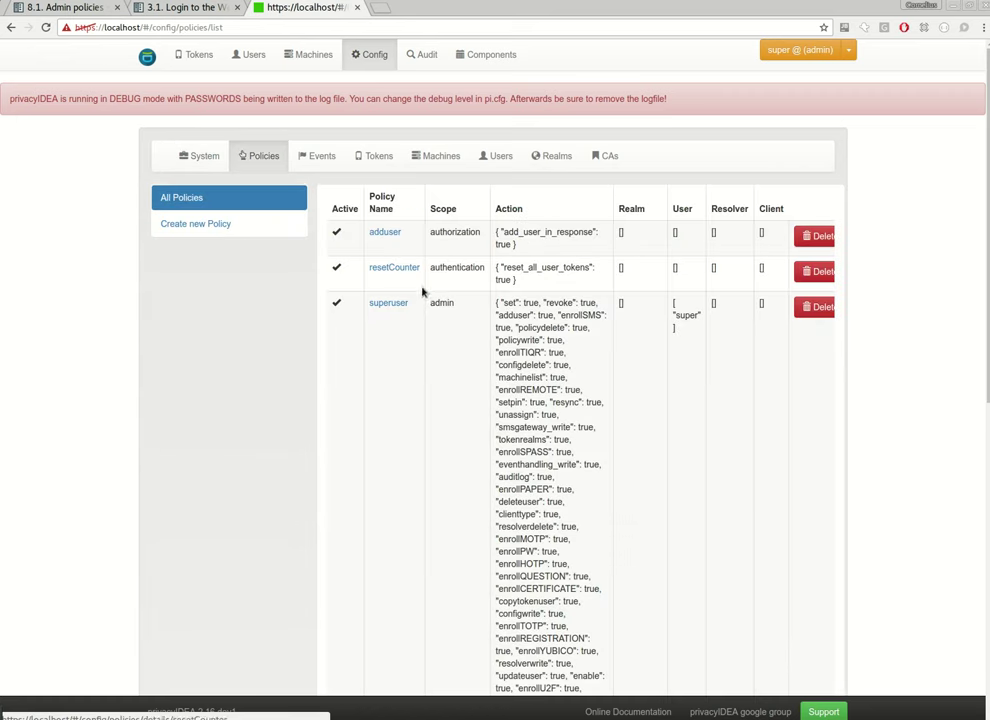
scroll(432, 341, "down", 1)
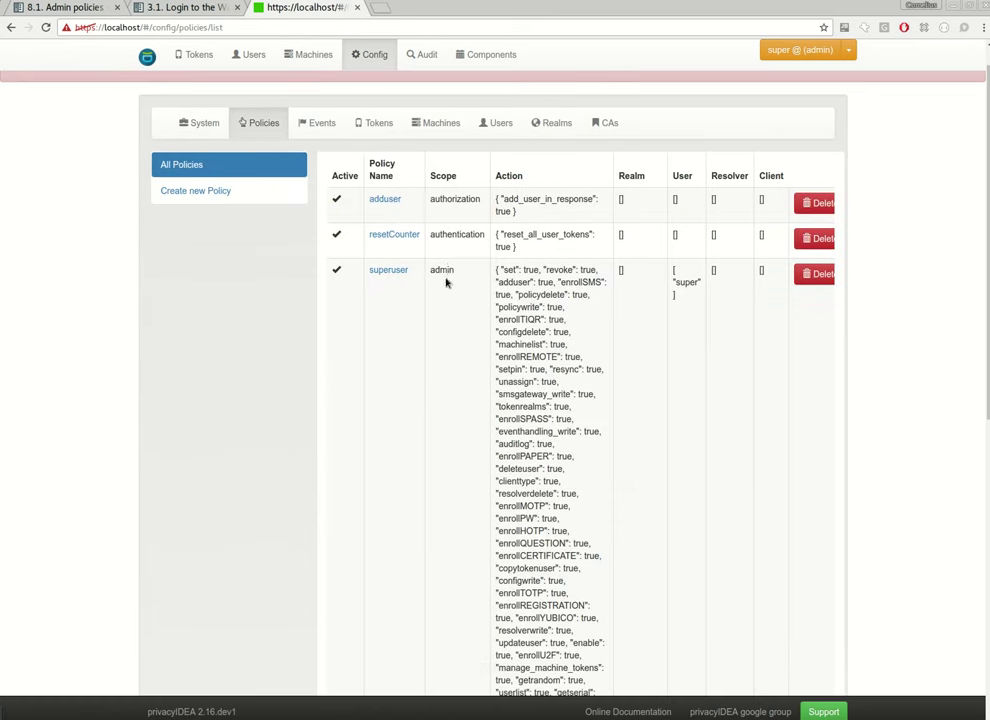
left_click(390, 271)
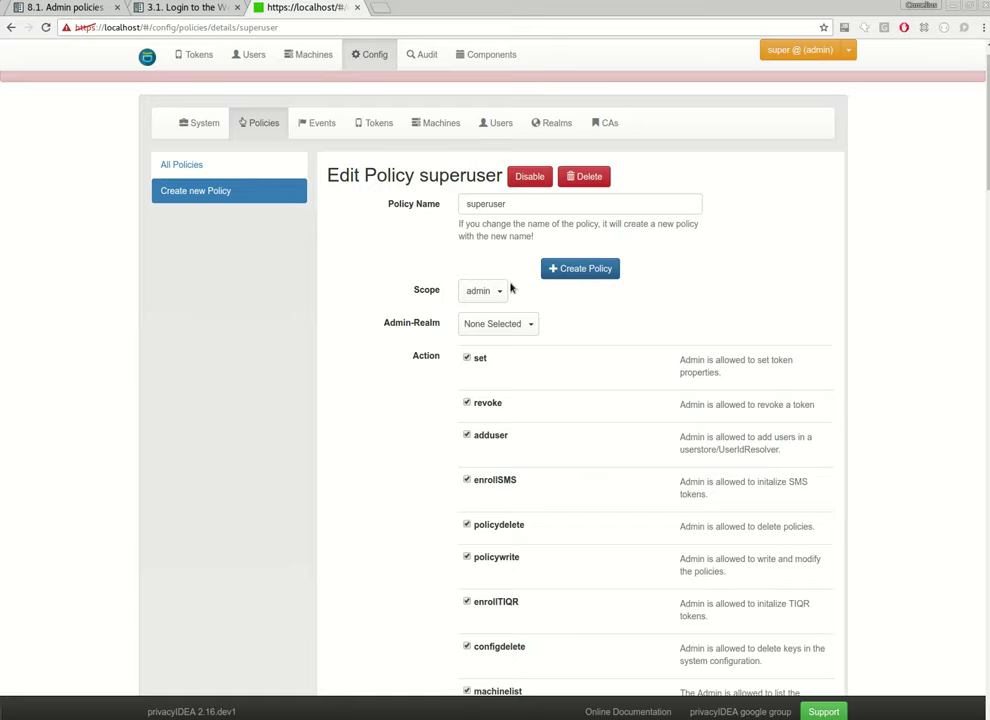
Step: Scroll through the superuser policy's allowed actions and enter 'super' in its Admin field
scroll(502, 220, "down", 5)
scroll(502, 220, "down", 5)
scroll(508, 194, "down", 9)
scroll(533, 186, "down", 6)
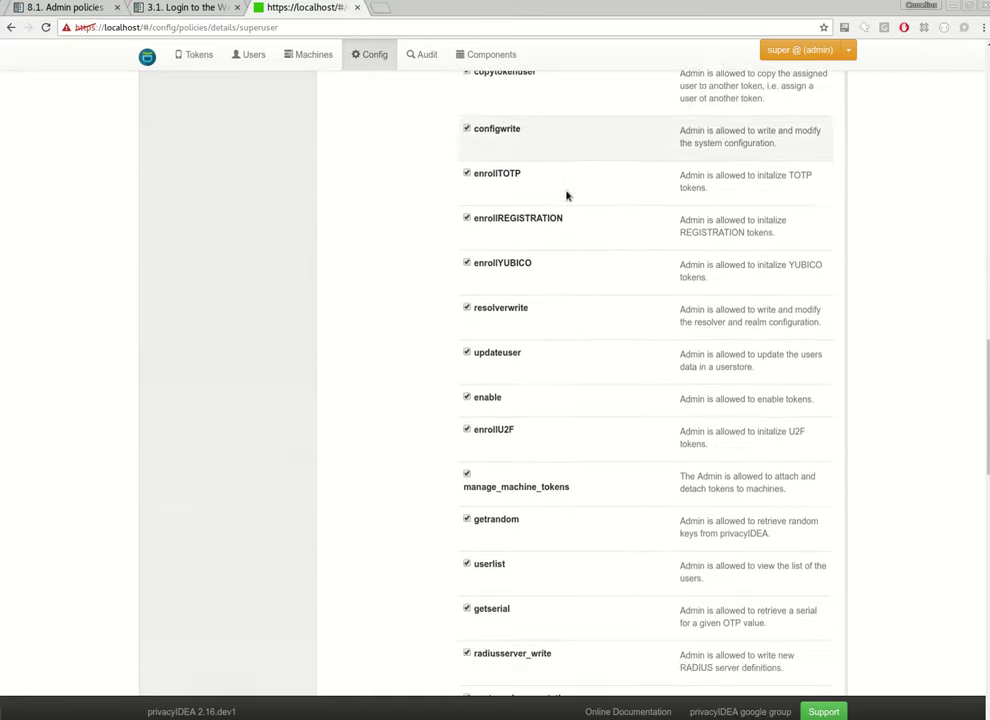
scroll(568, 197, "down", 10)
scroll(571, 204, "down", 9)
scroll(533, 228, "down", 3)
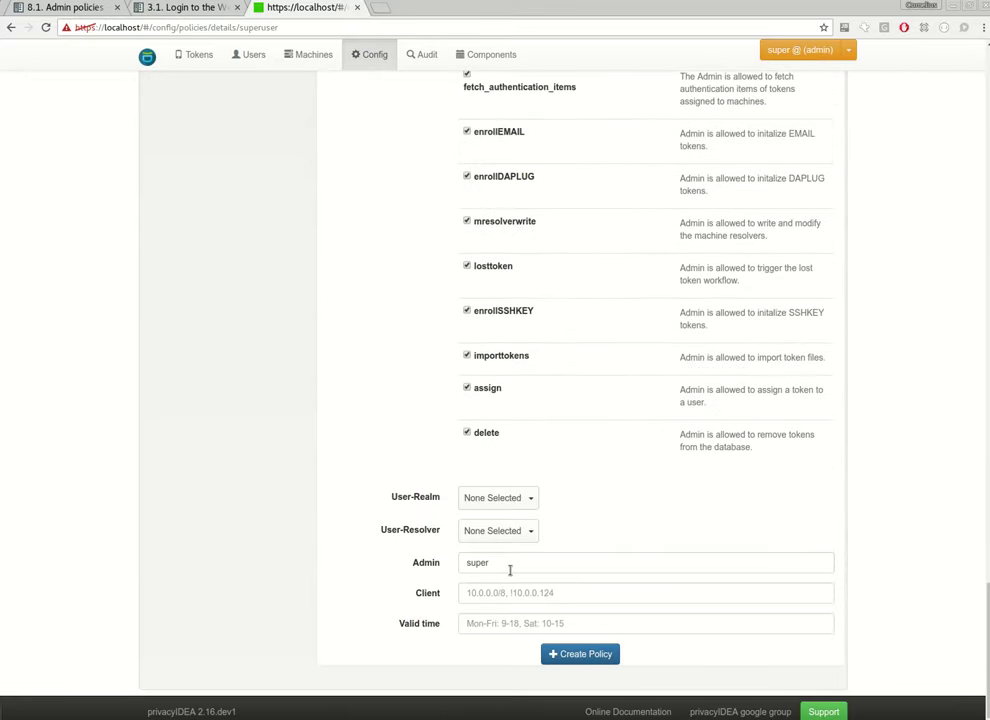
double_click(475, 562)
type("super")
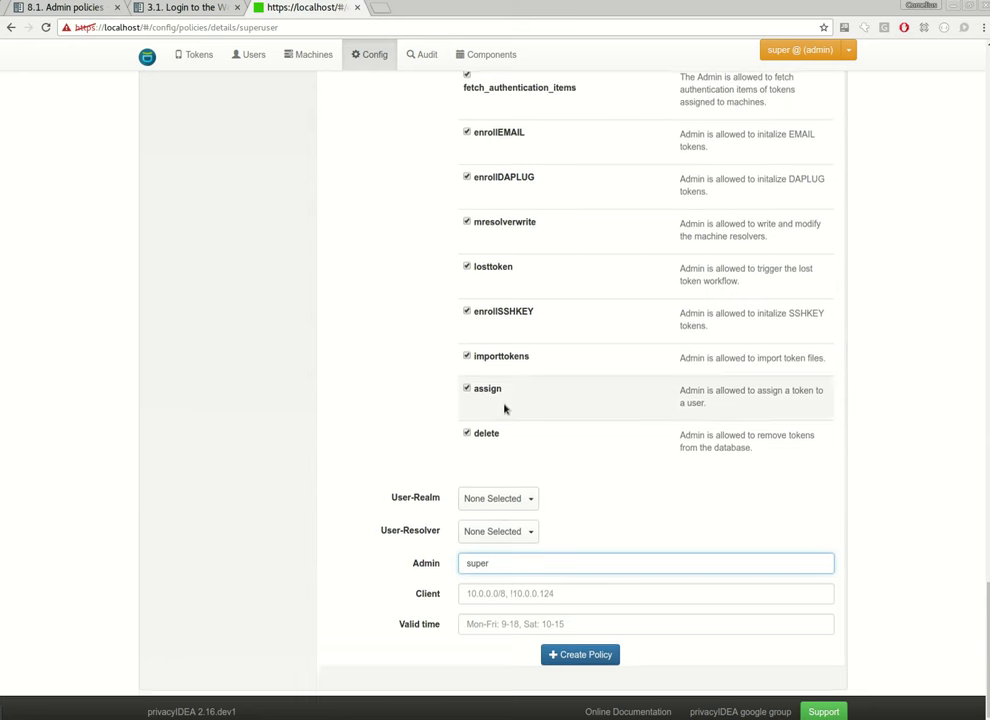
Step: Return to the top and show the realms list: ad, local and owncloud as default
scroll(510, 430, "up", 5)
scroll(516, 400, "up", 1)
scroll(512, 330, "up", 2)
scroll(520, 320, "up", 3)
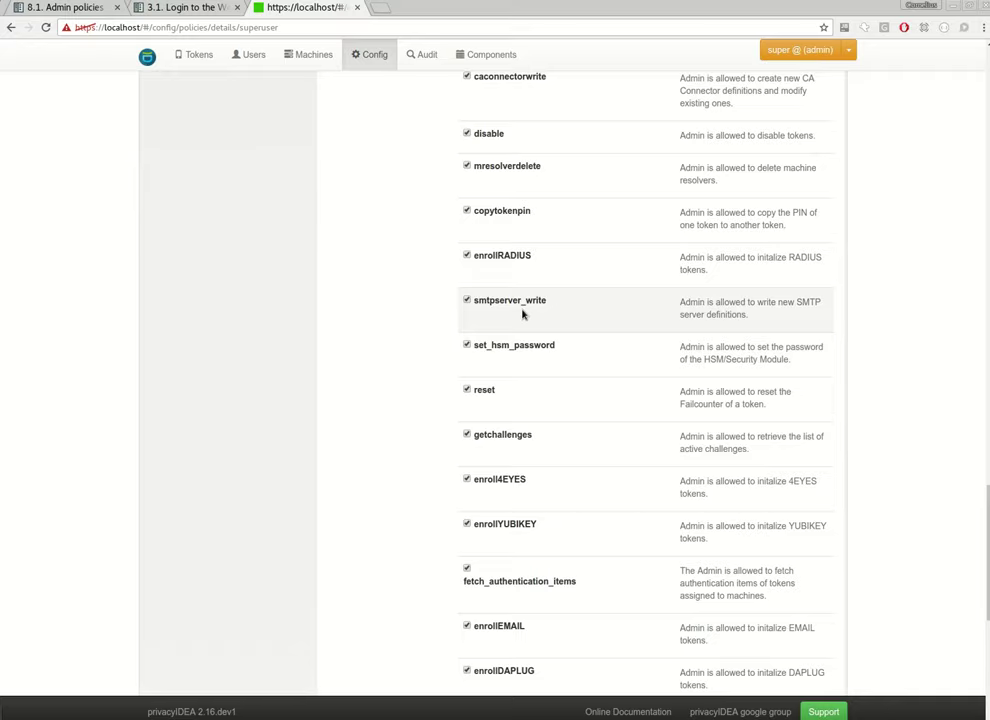
scroll(518, 330, "up", 4)
scroll(516, 335, "up", 5)
scroll(517, 325, "up", 4)
scroll(519, 324, "up", 4)
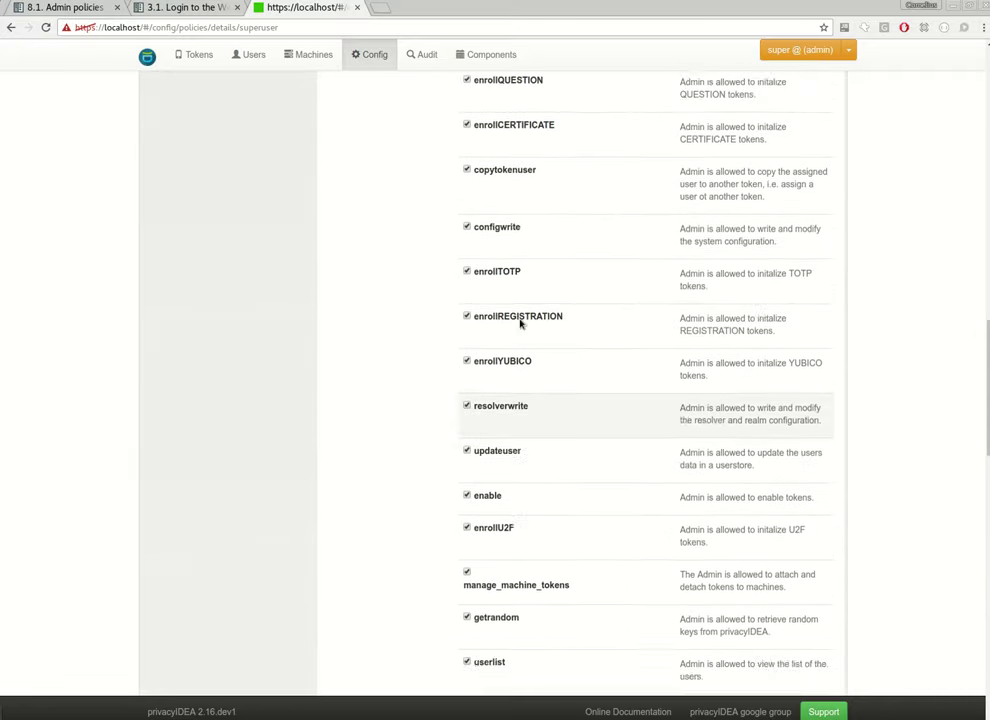
scroll(512, 315, "up", 3)
scroll(509, 310, "up", 7)
scroll(508, 303, "up", 6)
scroll(510, 314, "up", 6)
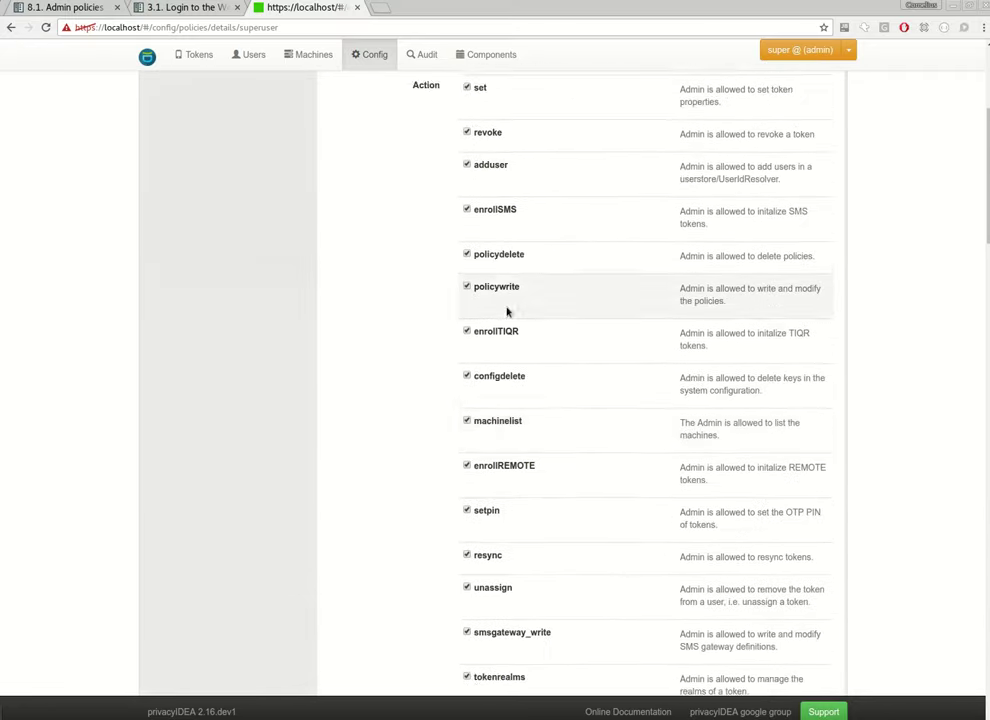
scroll(510, 312, "up", 5)
scroll(507, 311, "up", 2)
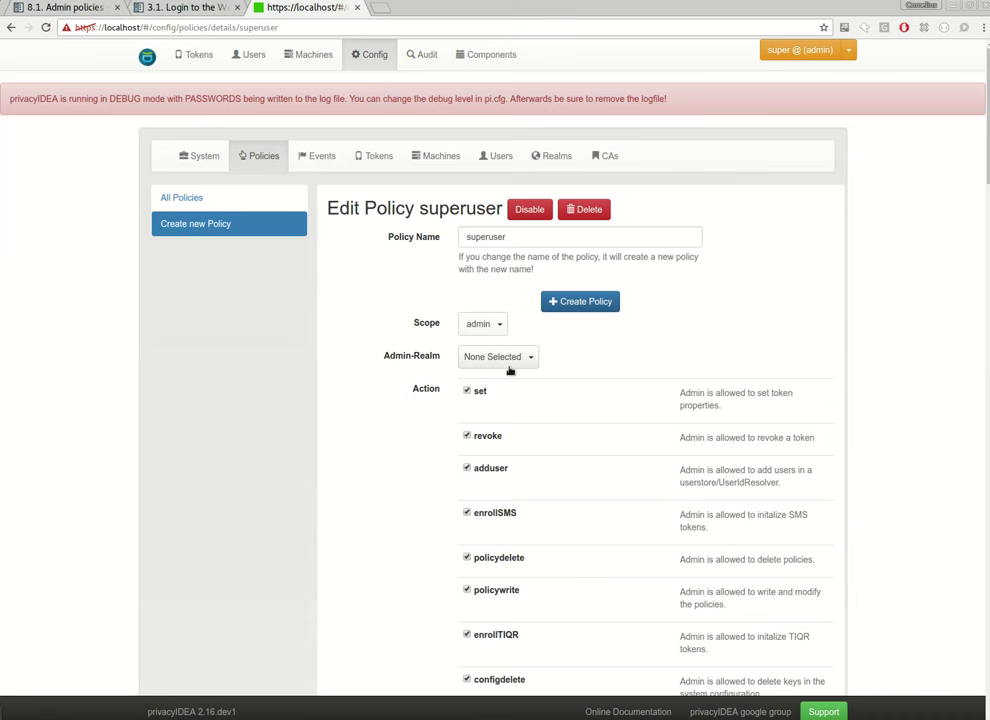
left_click(552, 159)
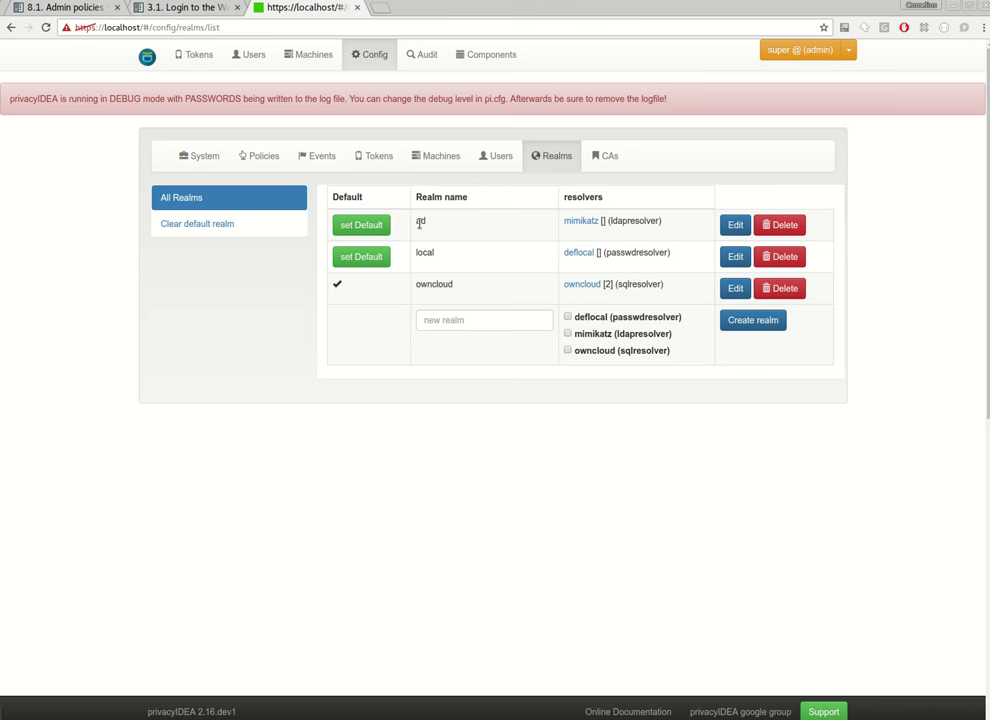
Step: Open the mimikatz LDAP resolver behind the ad realm to see its server, base DN and bind settings
left_click(582, 222)
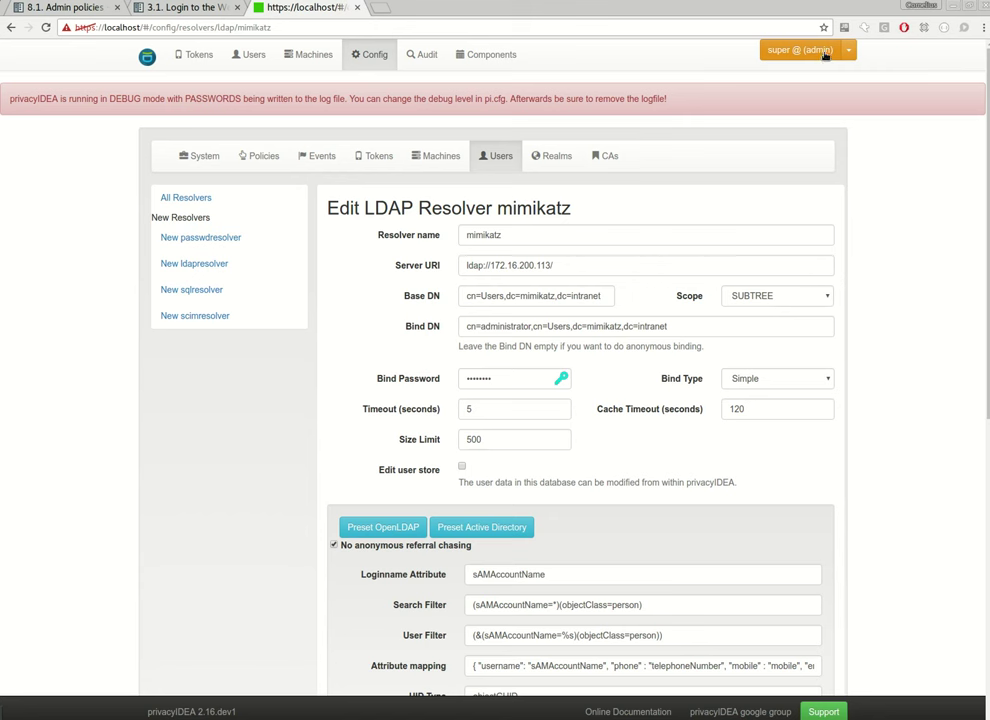
Step: Open the Enroll Token form and browse the token types, keeping HOTP
left_click(847, 56)
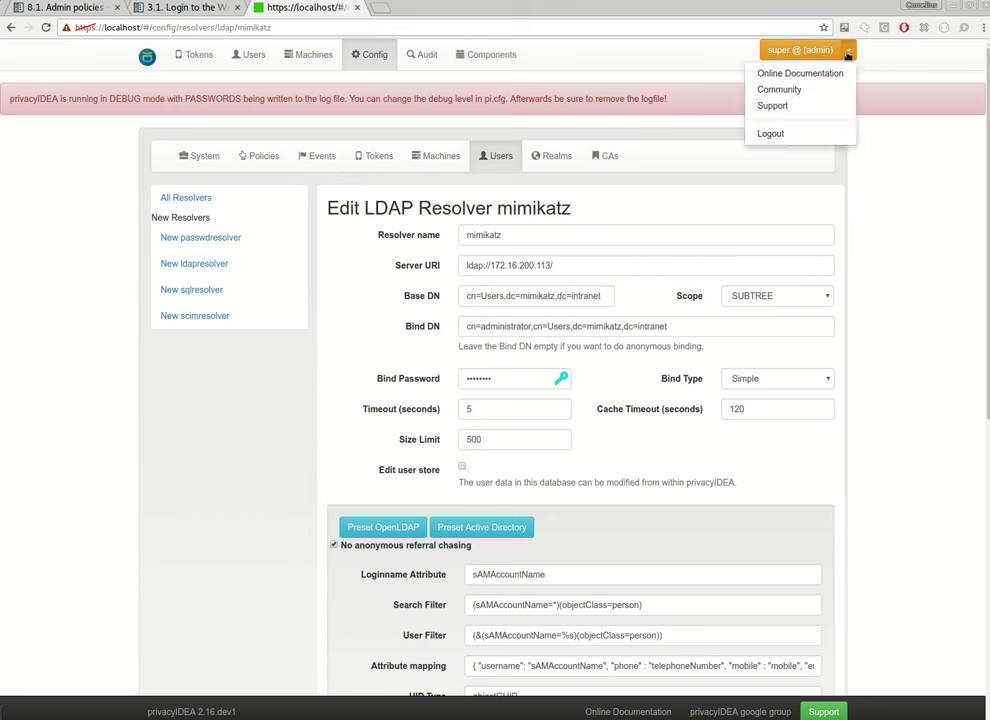
left_click(36, 470)
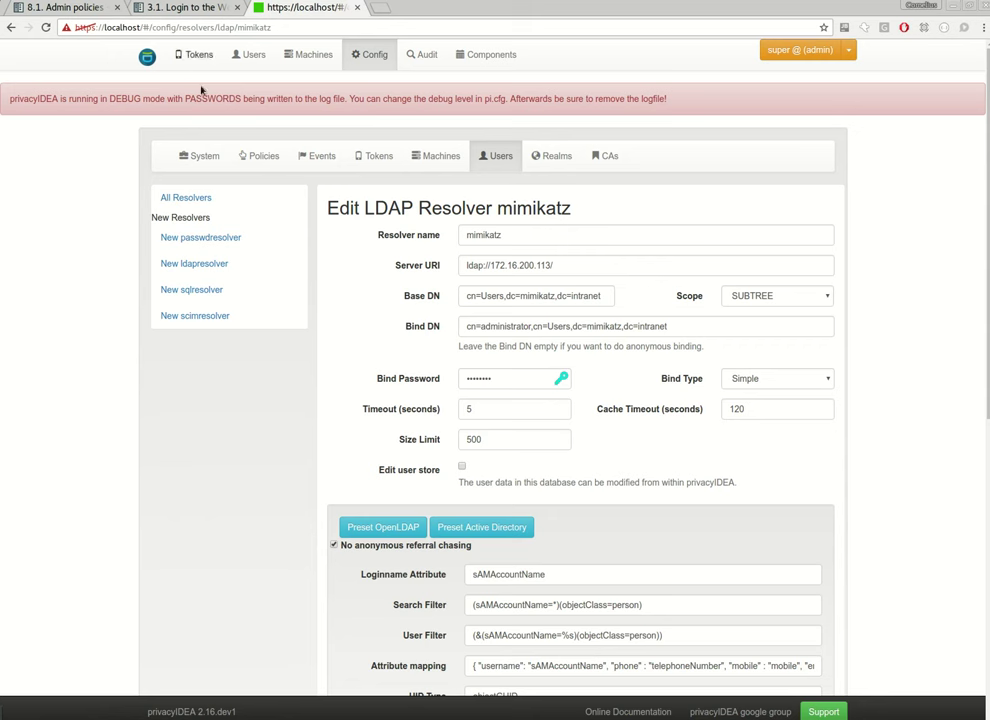
left_click(149, 58)
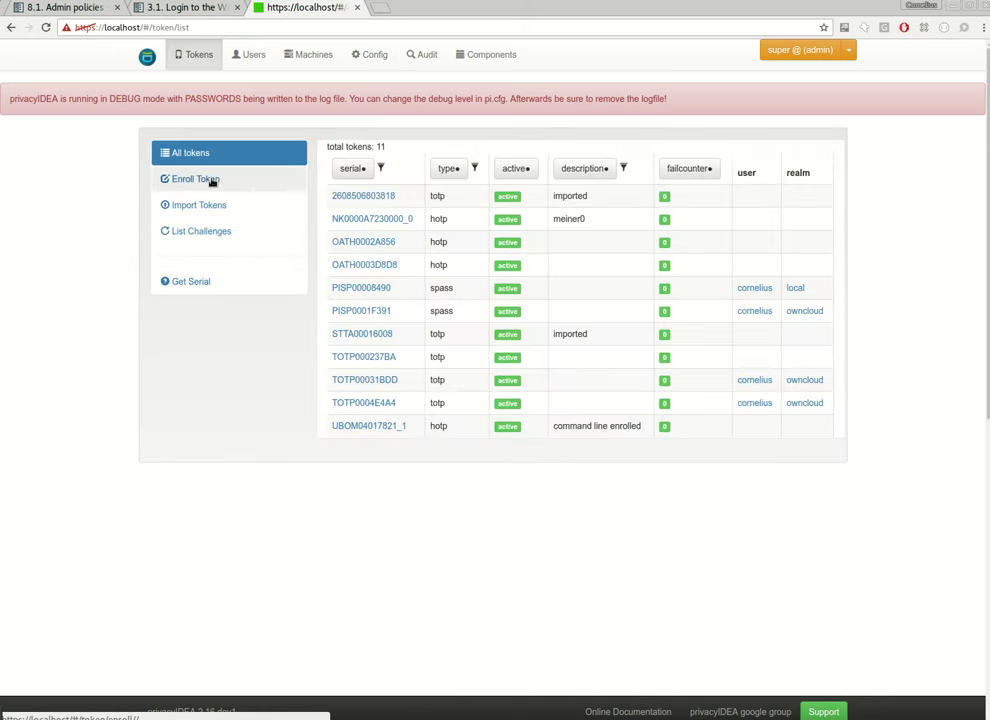
left_click(212, 180)
left_click(360, 185)
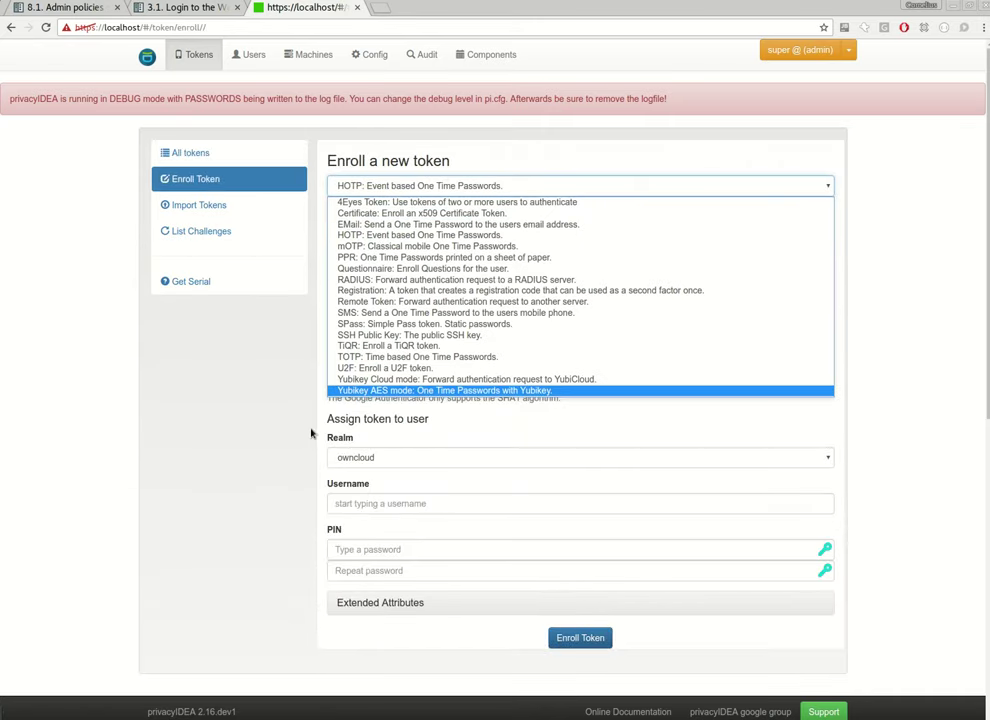
left_click(235, 481)
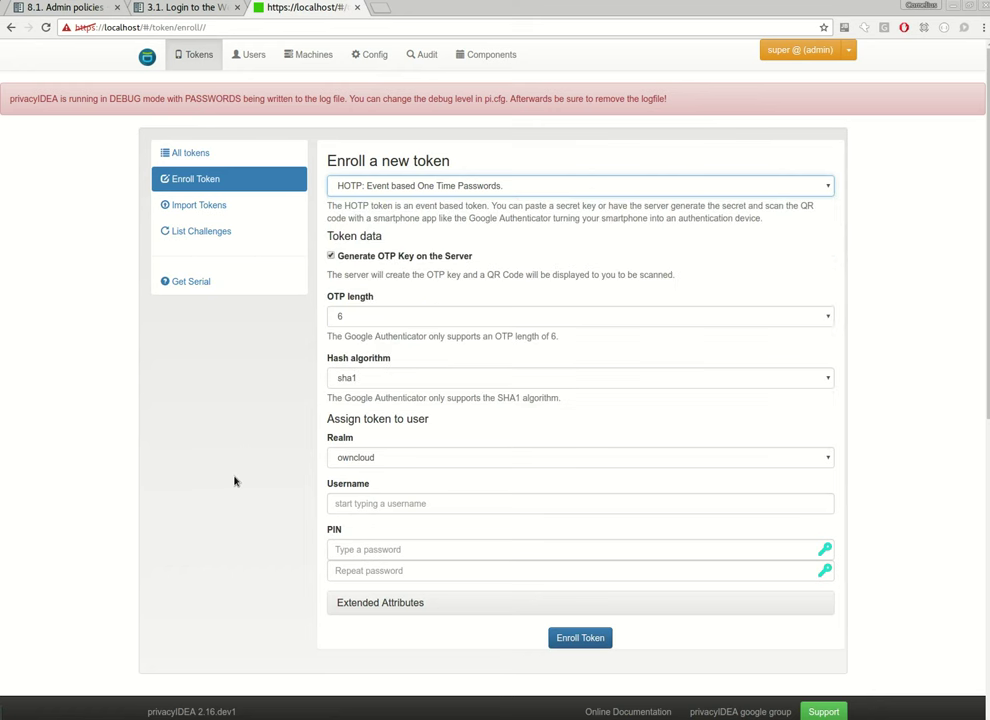
left_click(846, 51)
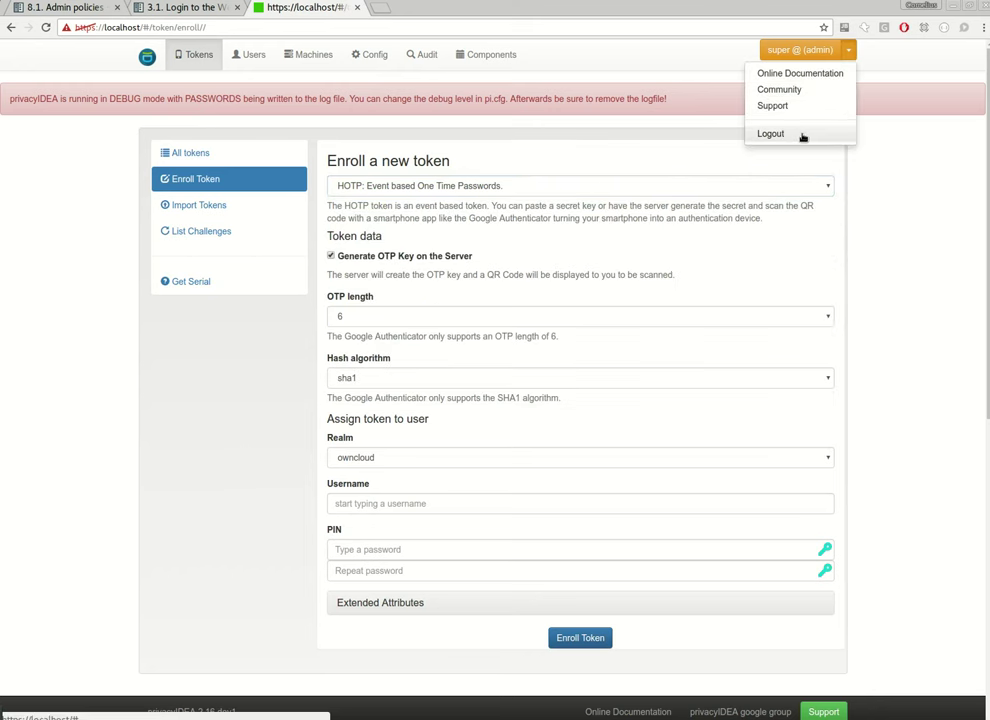
Step: Log out and sign back in as administrator@ad, reaching the 11-token list
left_click(802, 135)
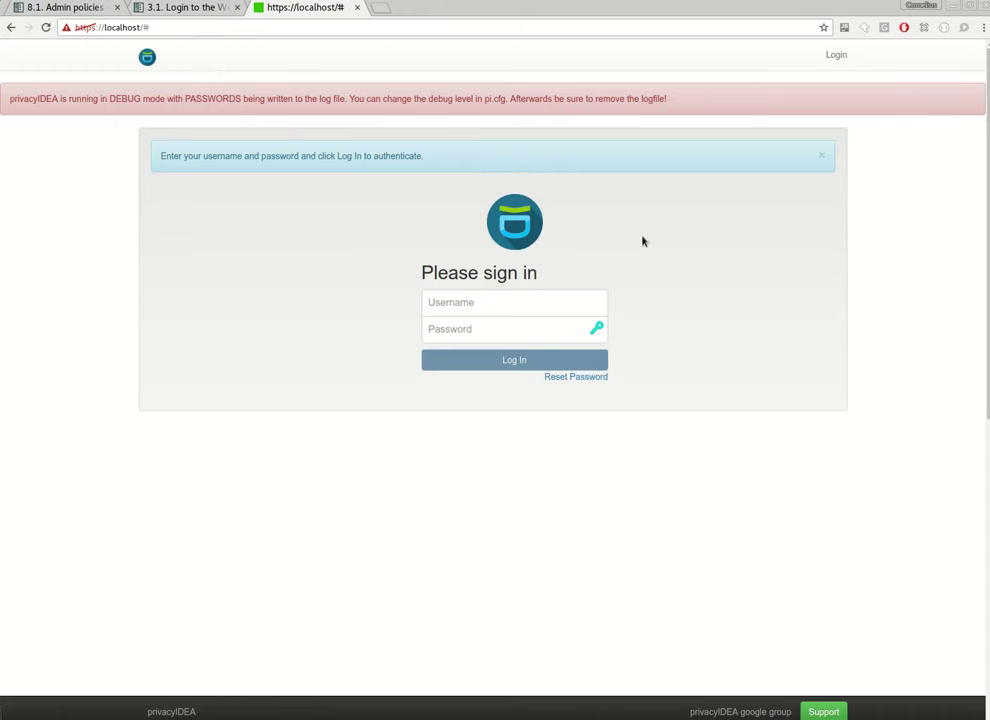
left_click(525, 301)
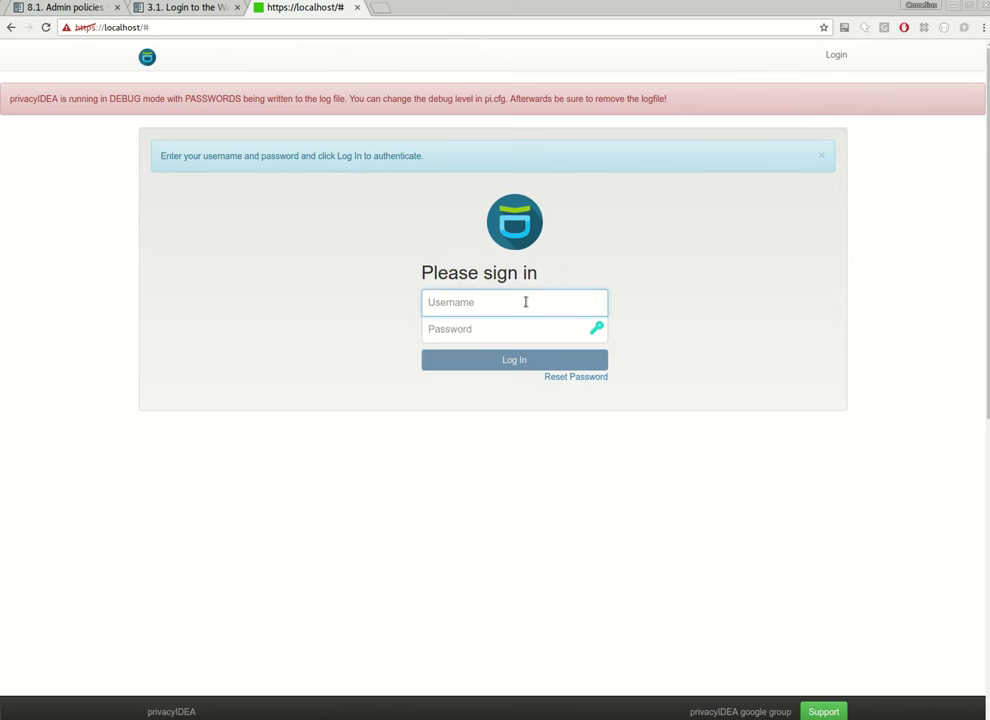
type("administrat")
type("or@")
key("shift+Tab")
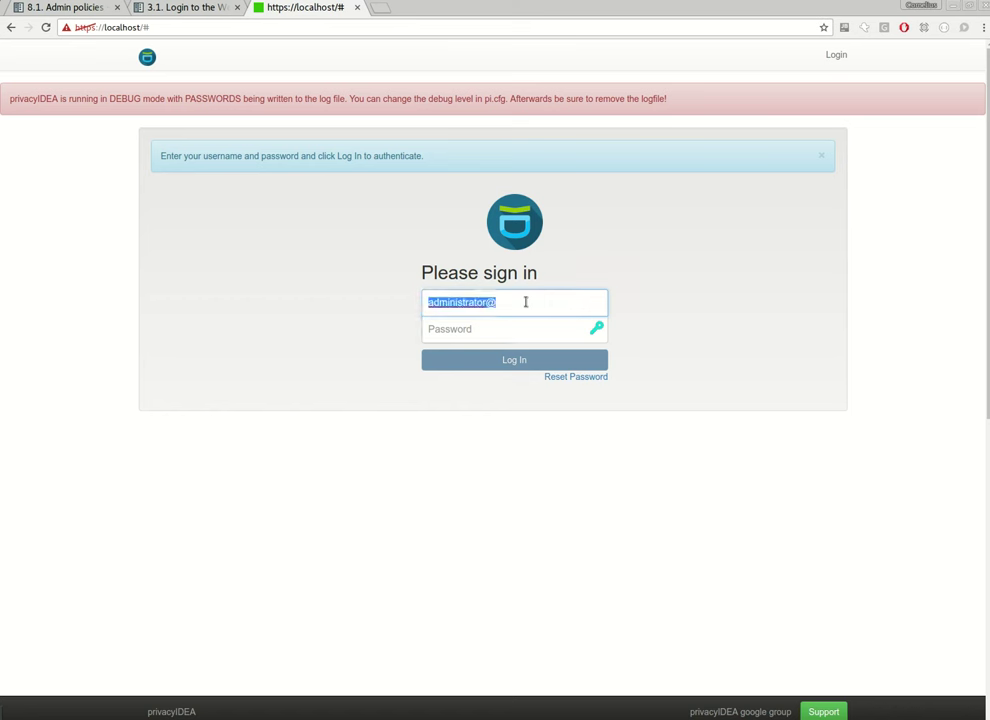
key("End")
type("ad")
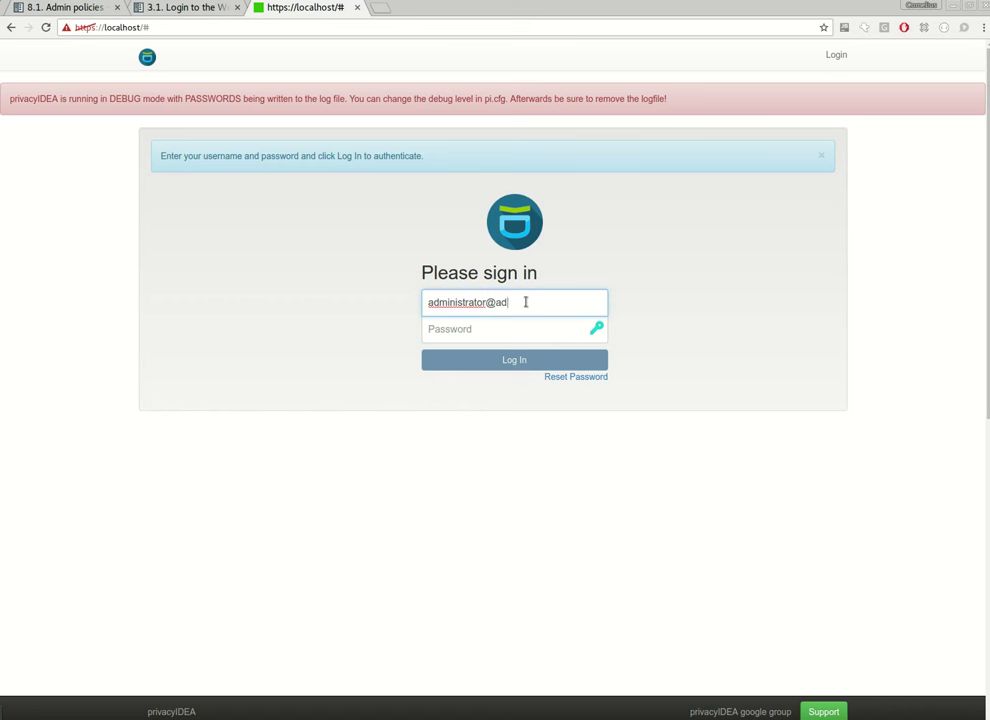
key("Tab")
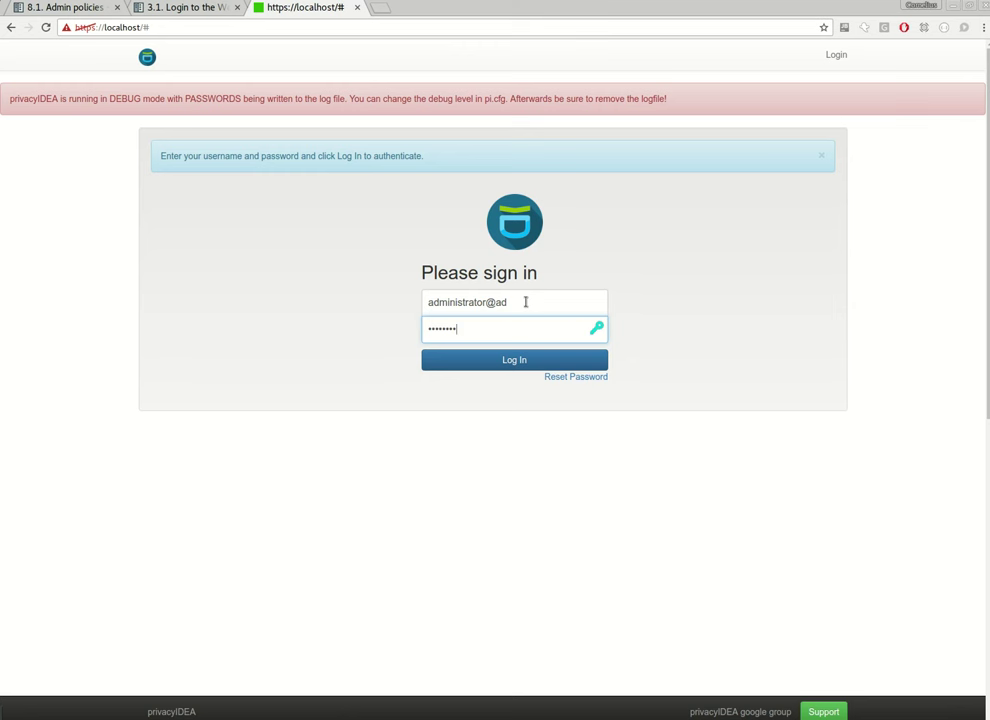
key("Return")
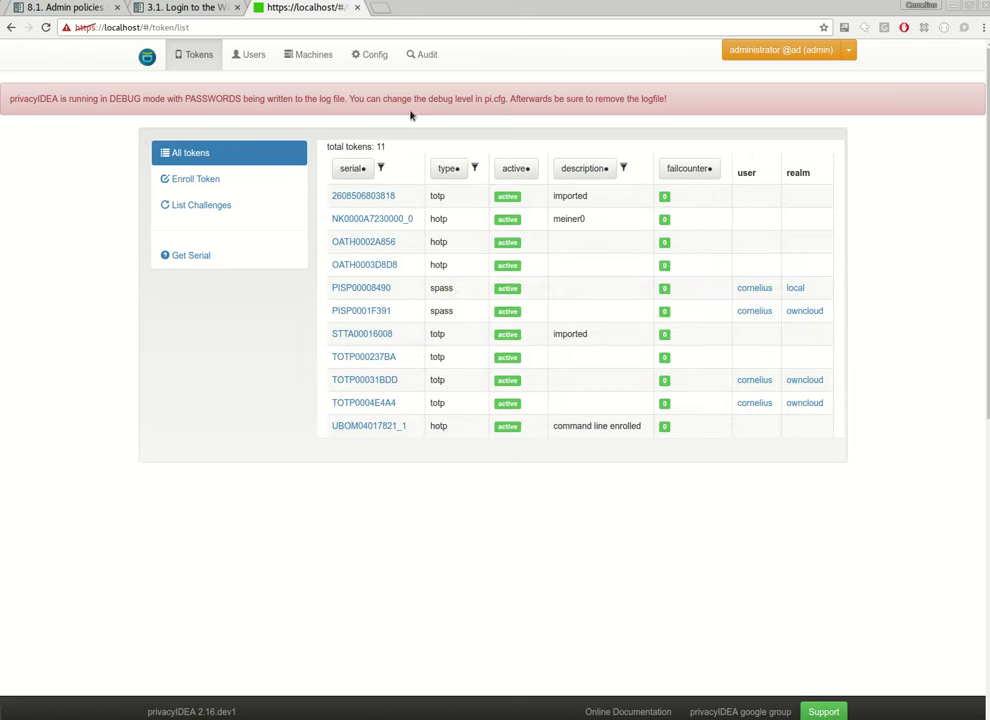
Step: Show the policy list with adduser, resetCounter, superuser, helpdesk and selfservice policies
left_click(384, 62)
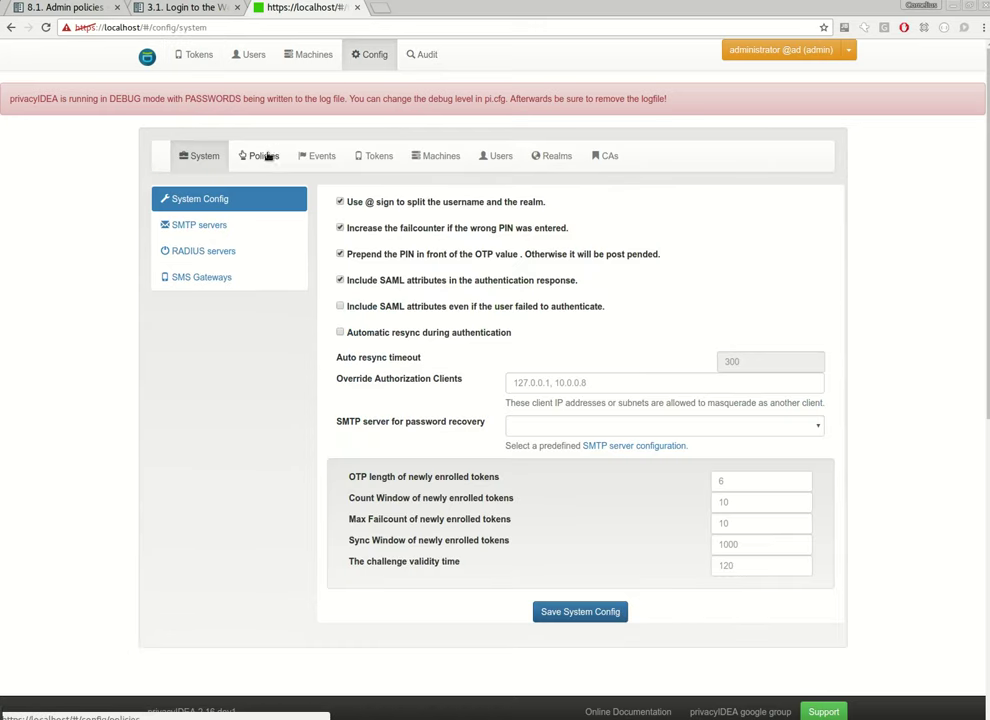
left_click(262, 156)
scroll(465, 290, "down", 3)
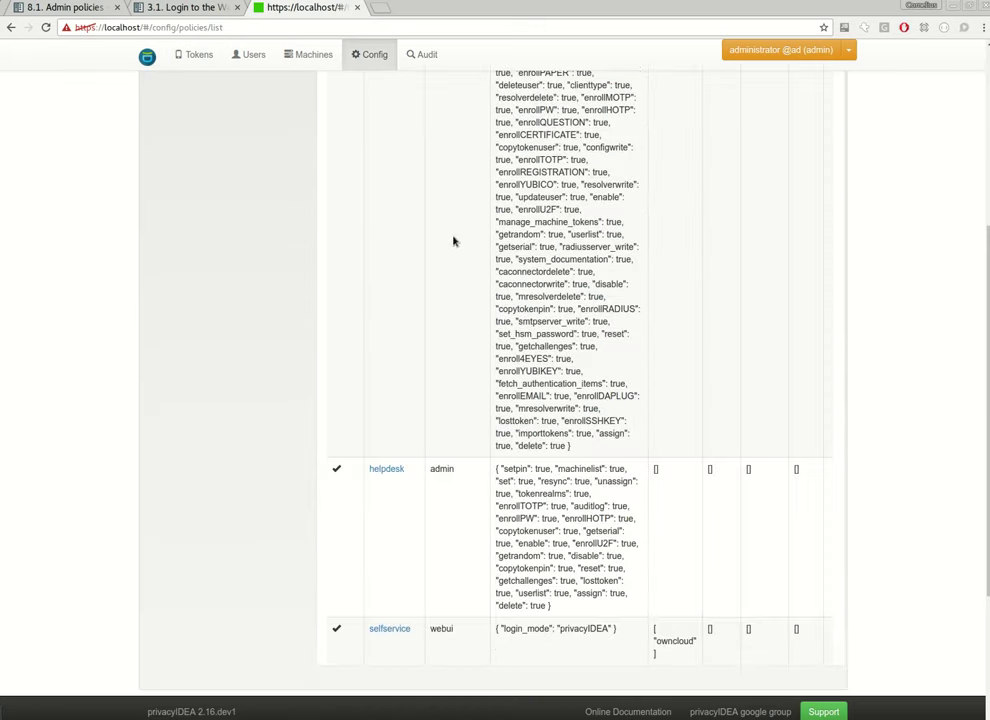
scroll(460, 242, "up", 2)
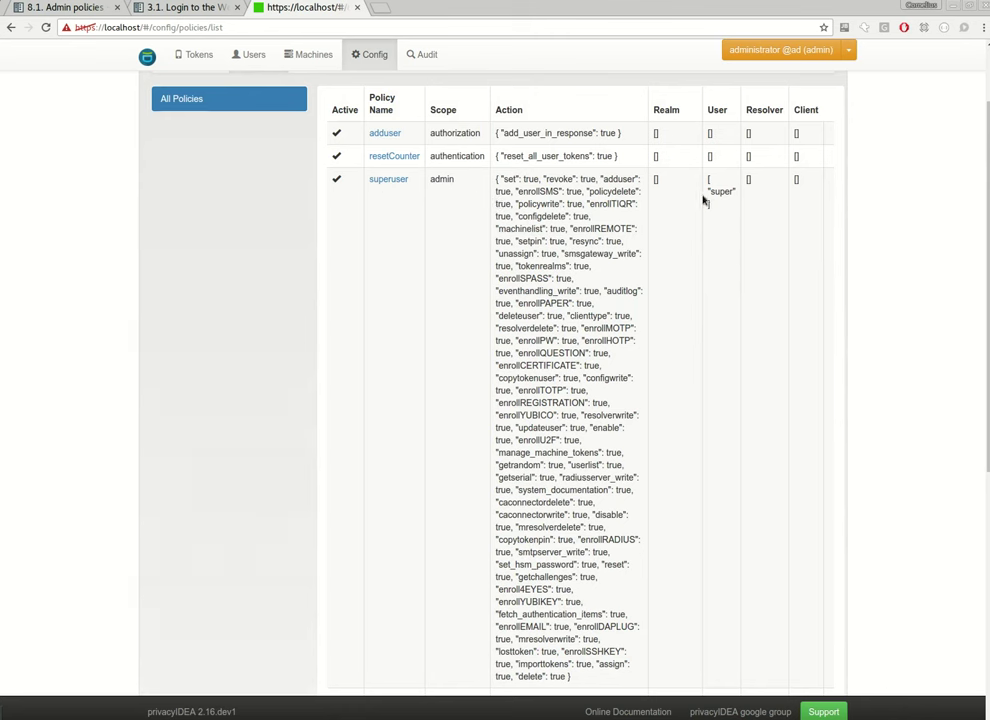
scroll(549, 290, "down", 4)
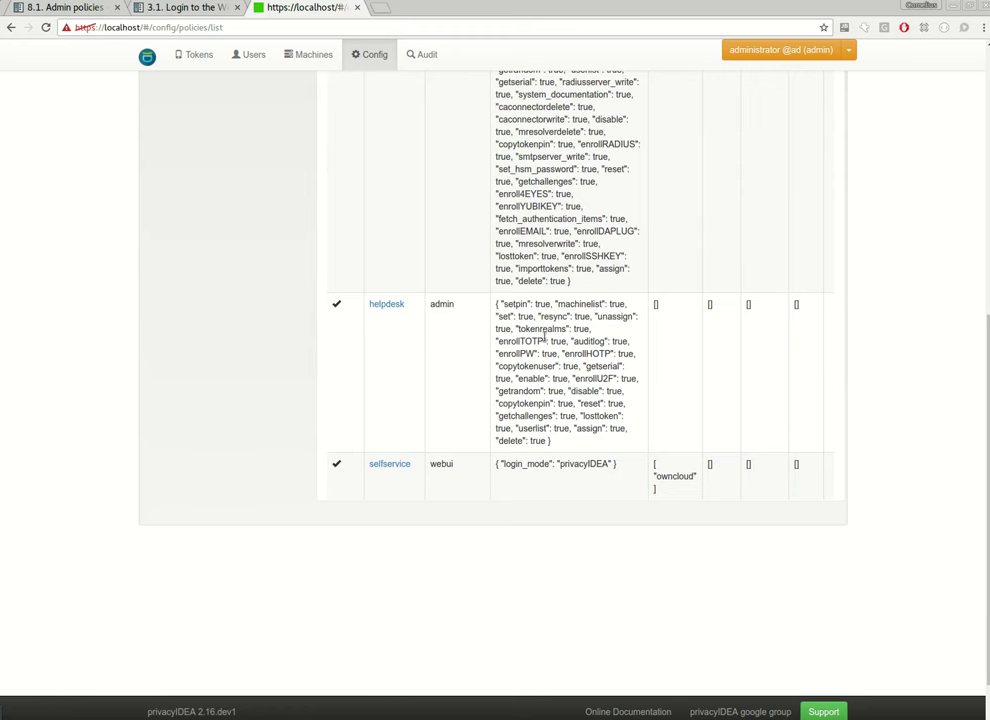
Step: Scroll through the helpdesk policy's allowed admin actions for the ad realm
left_click(388, 305)
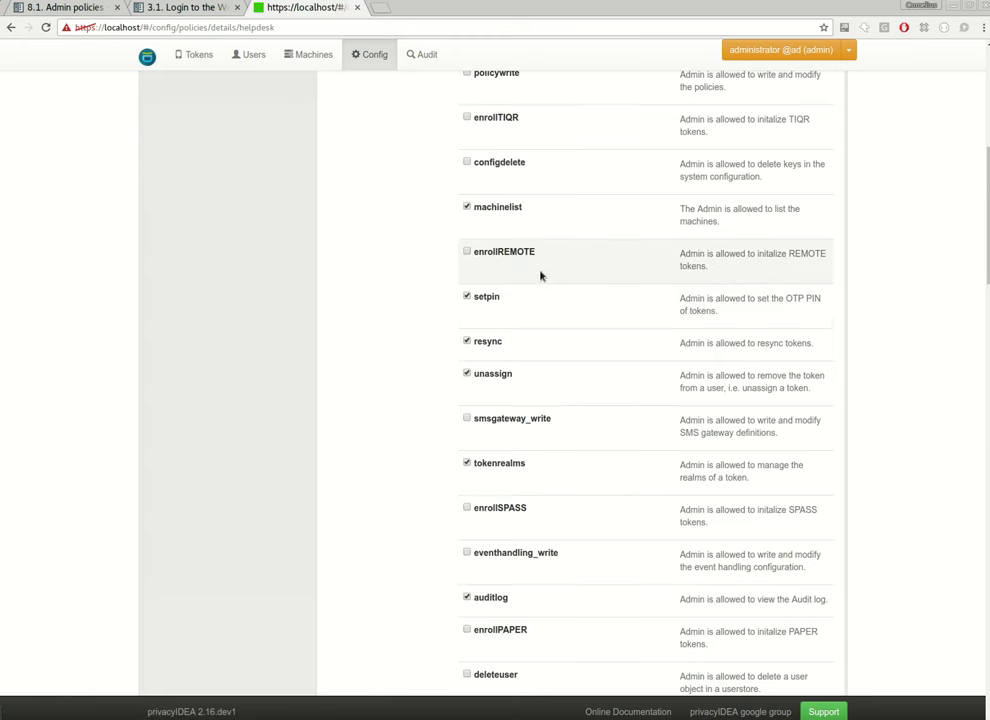
scroll(489, 203, "up", 4)
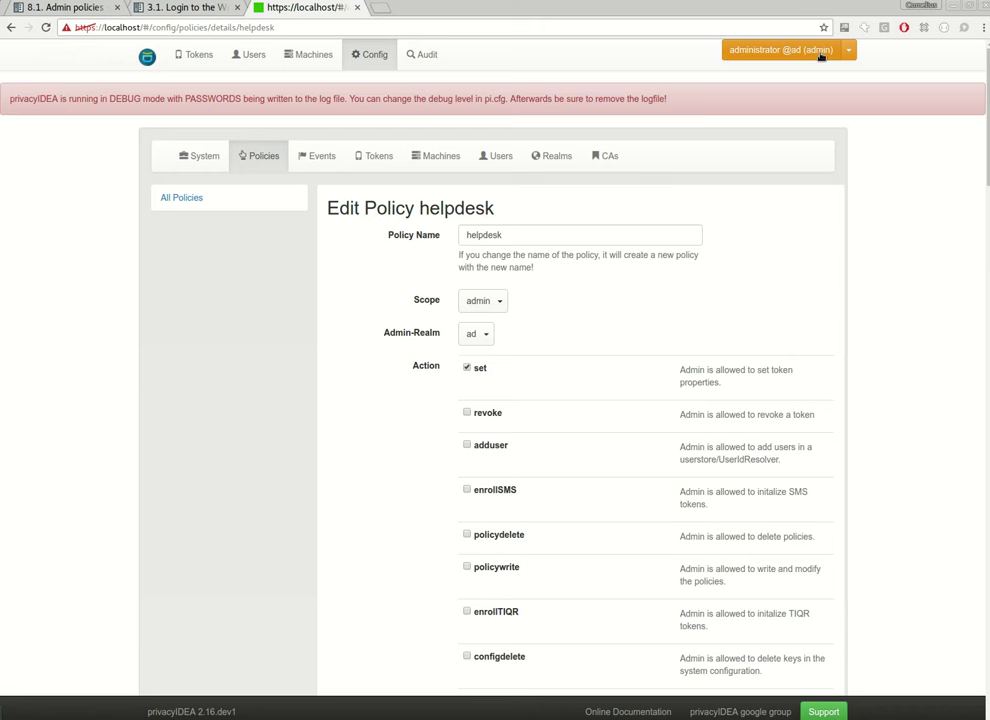
scroll(557, 274, "down", 2)
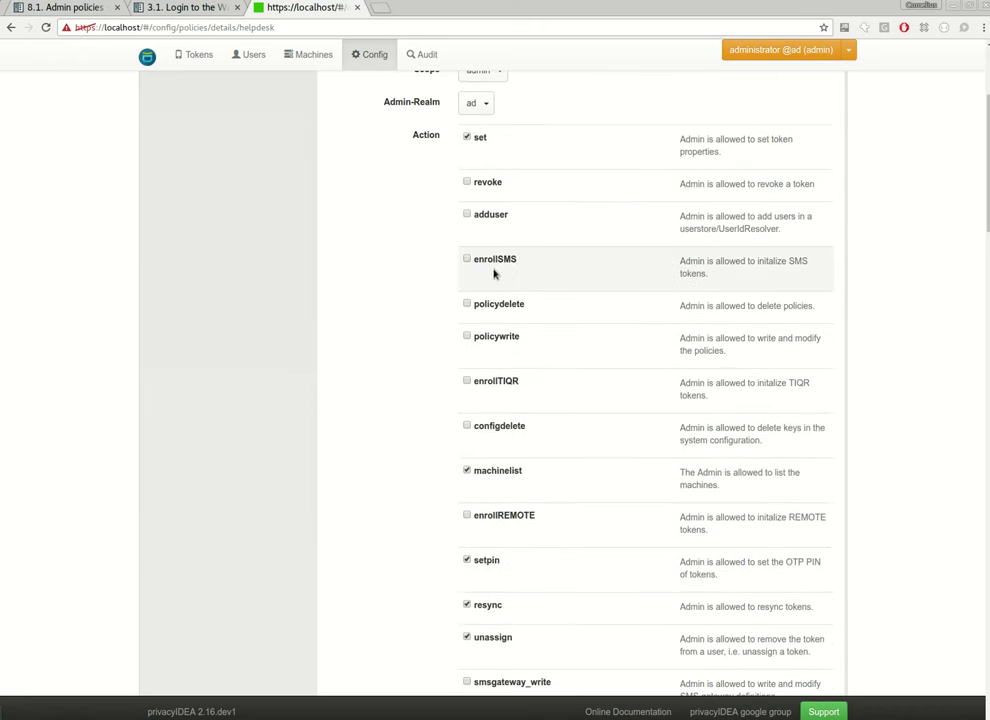
scroll(506, 243, "down", 2)
scroll(528, 224, "down", 2)
scroll(528, 224, "down", 2)
scroll(499, 343, "down", 1)
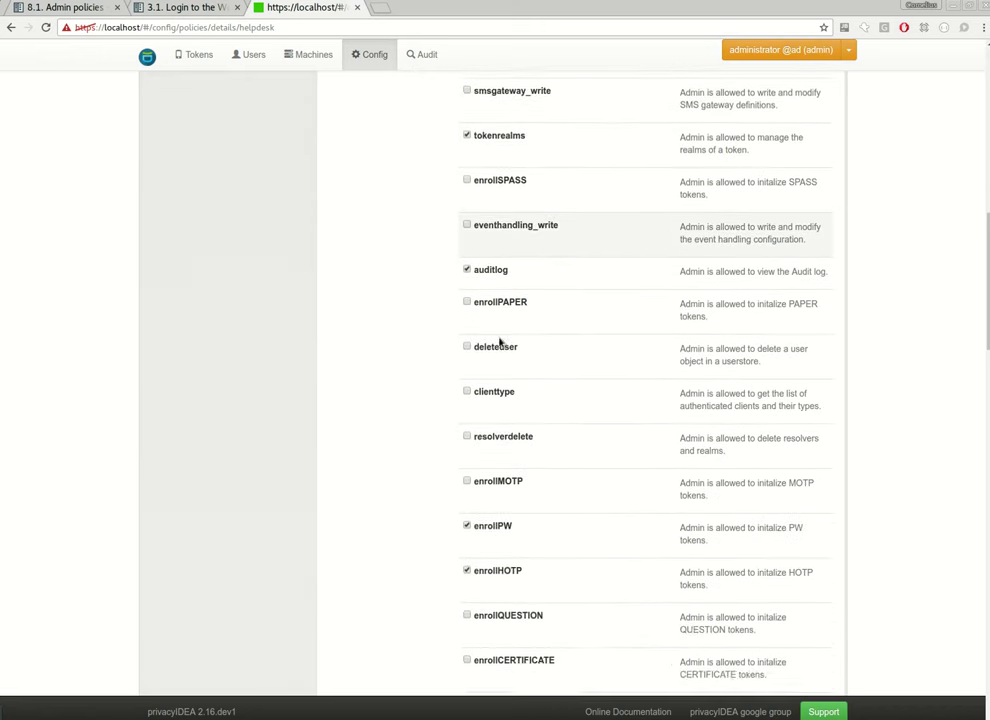
scroll(504, 349, "down", 2)
scroll(505, 306, "down", 2)
scroll(505, 306, "down", 1)
scroll(504, 303, "down", 2)
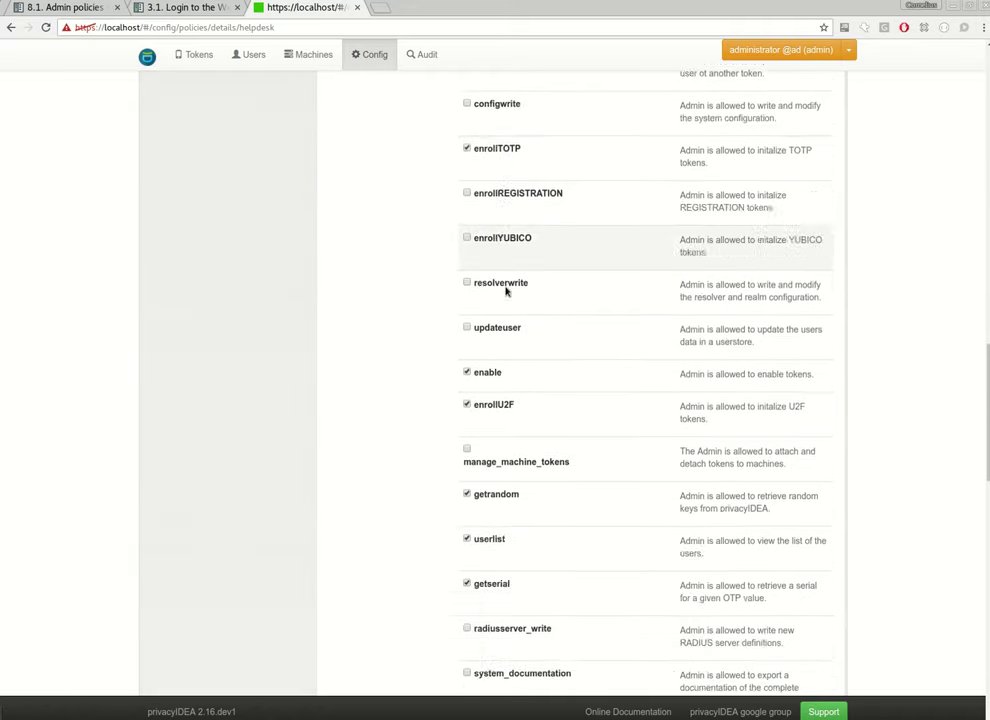
scroll(500, 290, "down", 1)
scroll(420, 260, "up", 4)
scroll(345, 246, "up", 3)
scroll(298, 148, "up", 3)
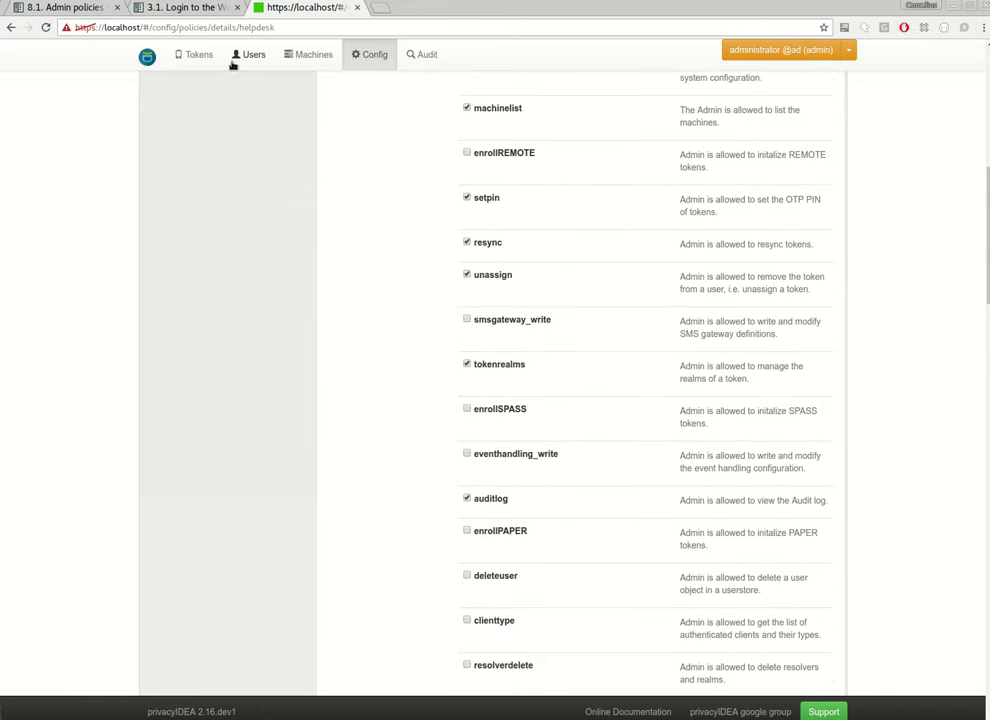
Step: Check that Enroll Token offers only HOTP, TOTP and U2F, keeping HOTP, then open the account menu
left_click(205, 55)
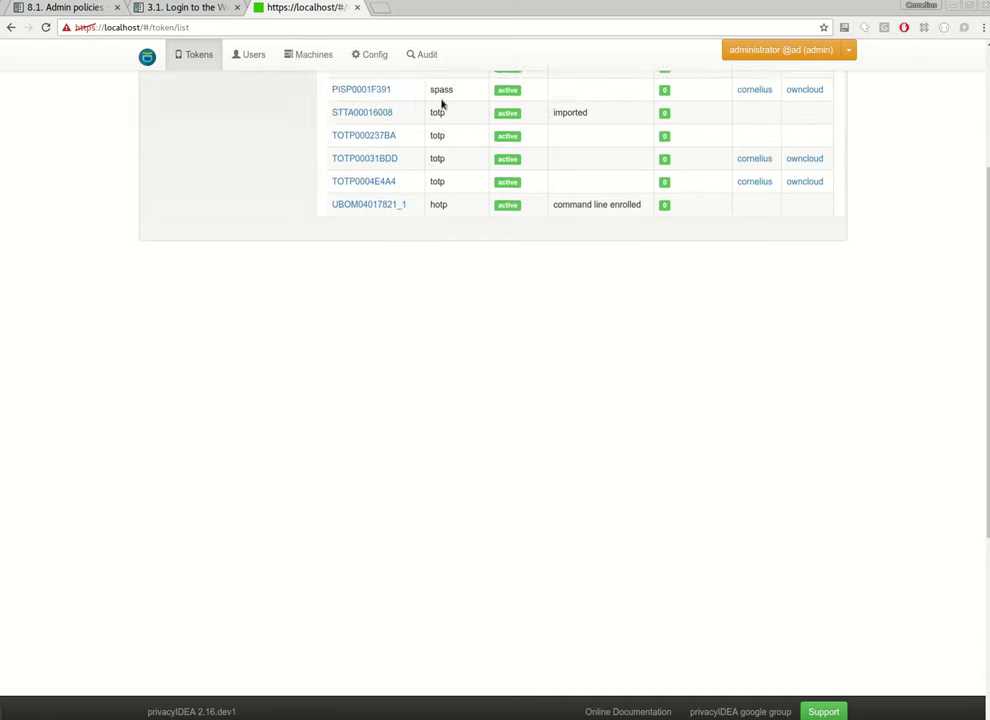
scroll(440, 110, "up", 3)
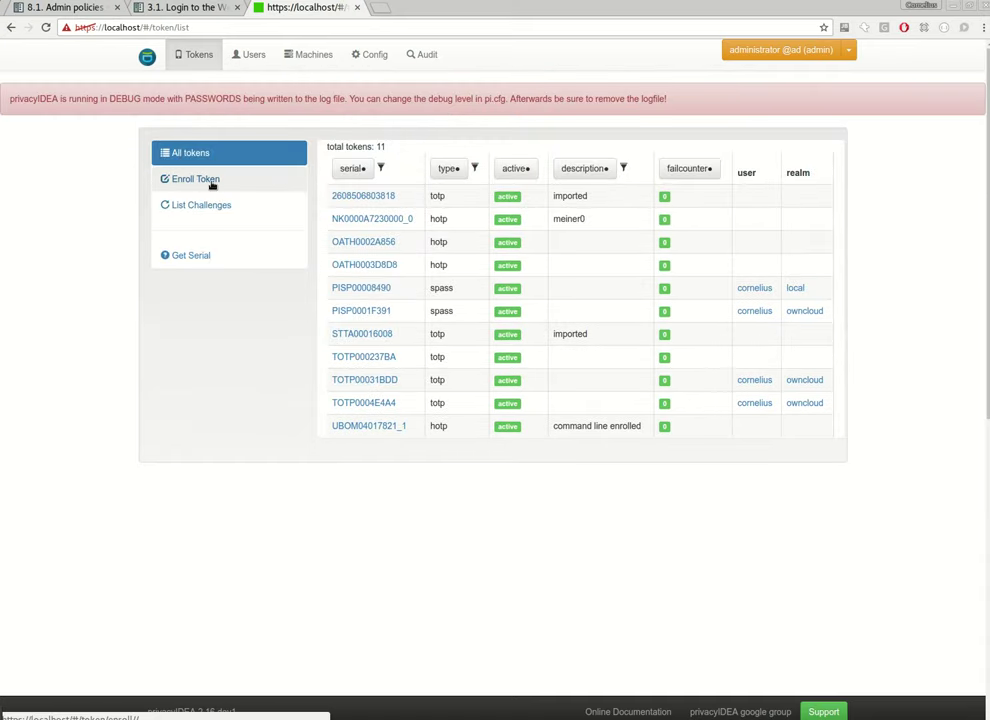
left_click(178, 181)
left_click(430, 186)
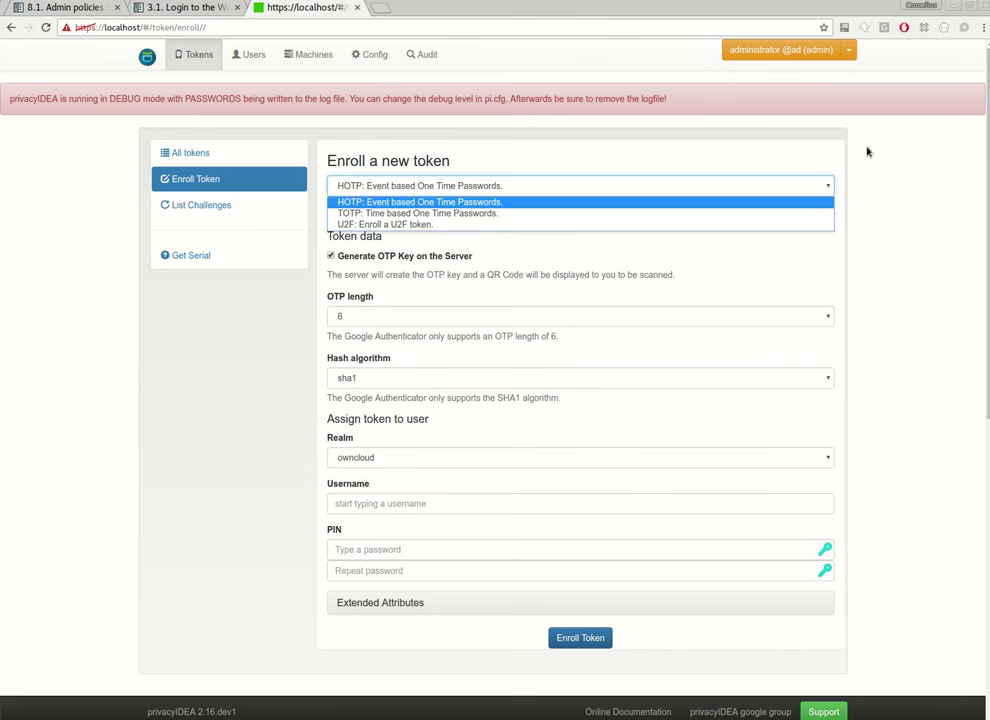
left_click(848, 52)
left_click(846, 54)
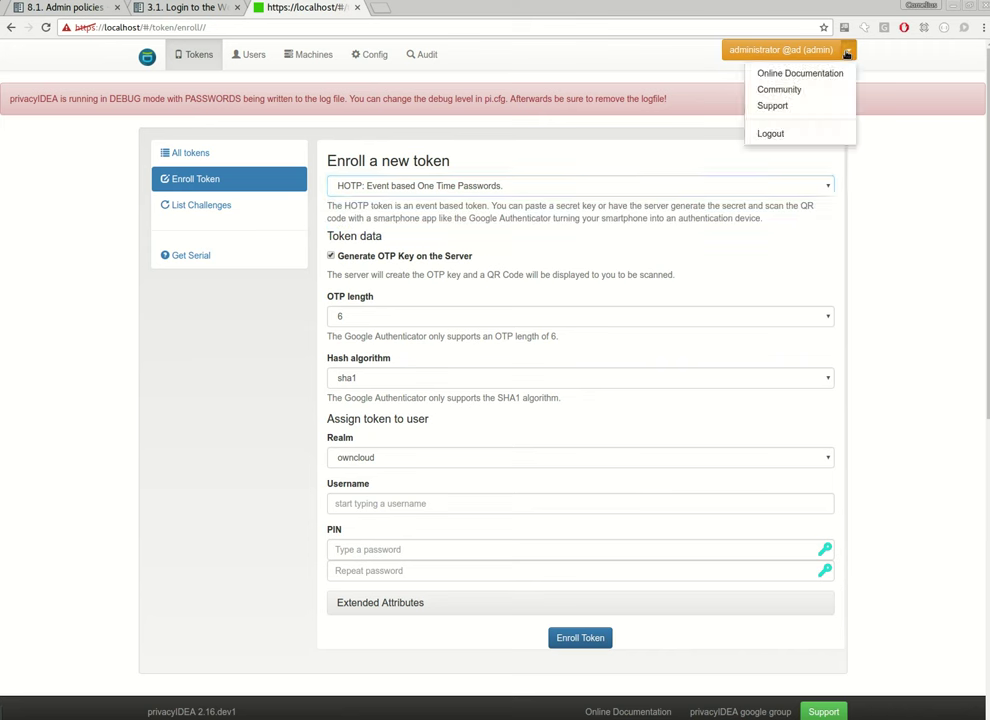
Step: Log out of the admin session and sign in as the owncloud-realm user to list their three tokens
left_click(777, 134)
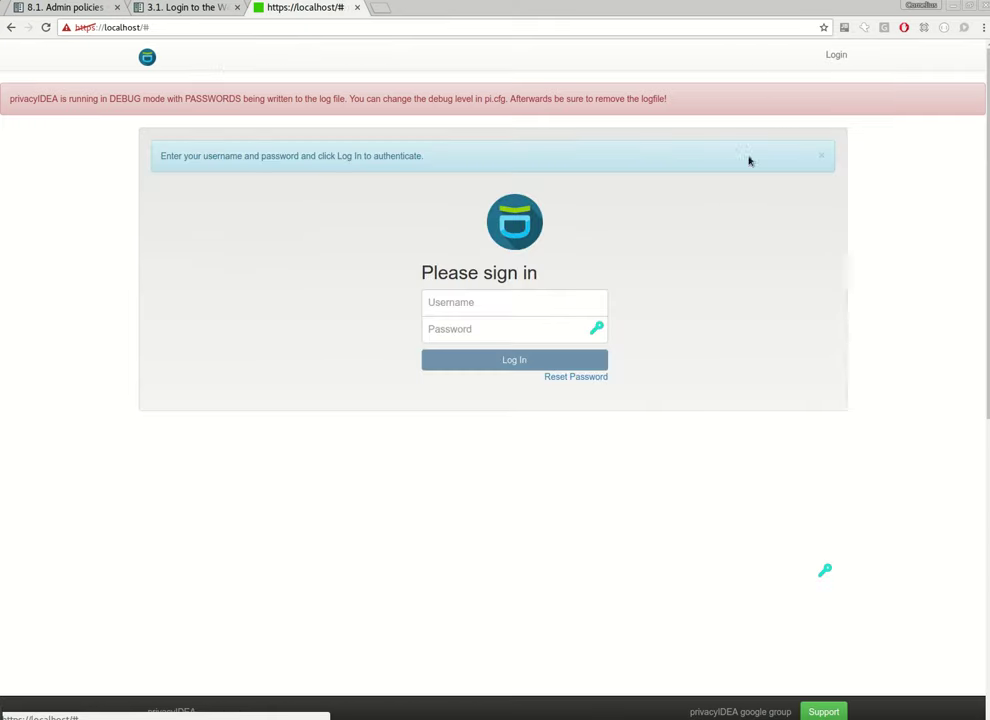
left_click(548, 297)
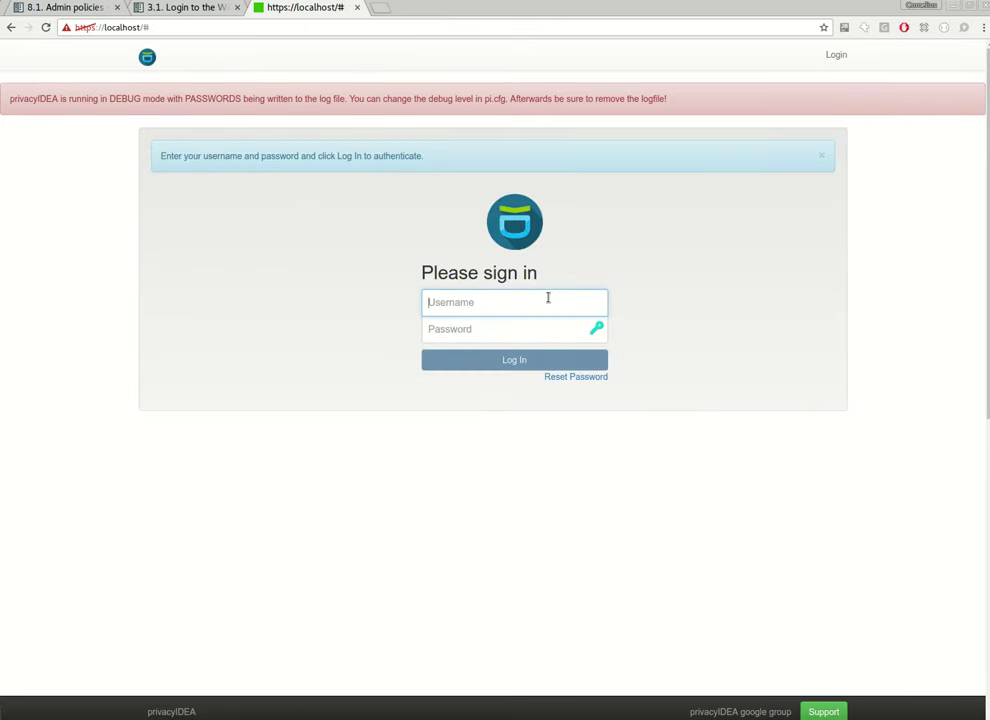
type("cornelius")
key("Tab")
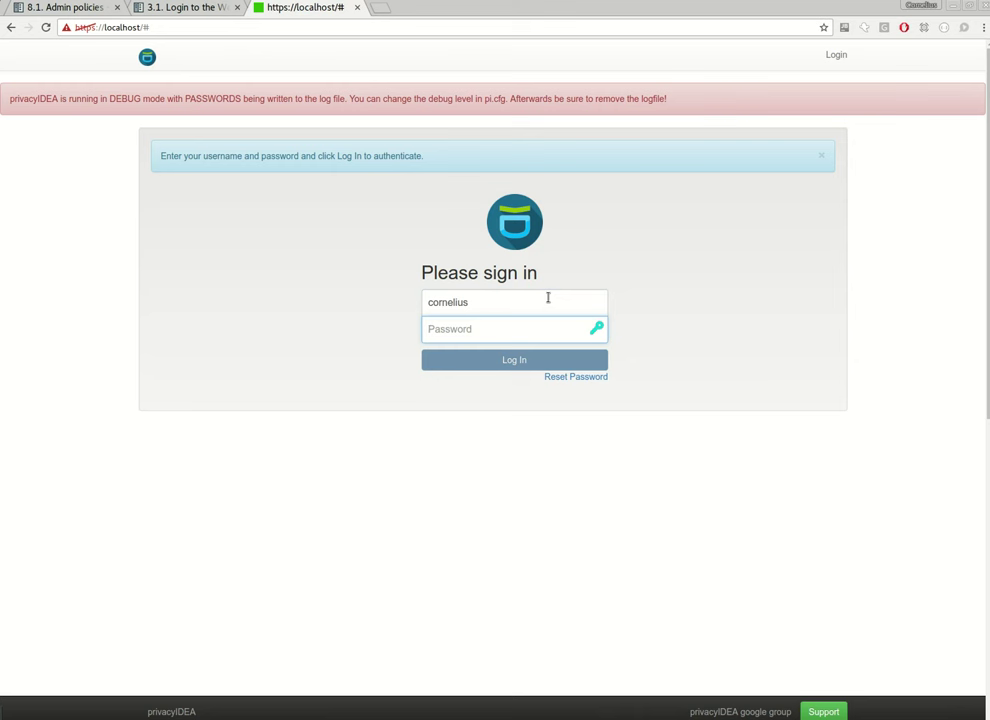
type("•")
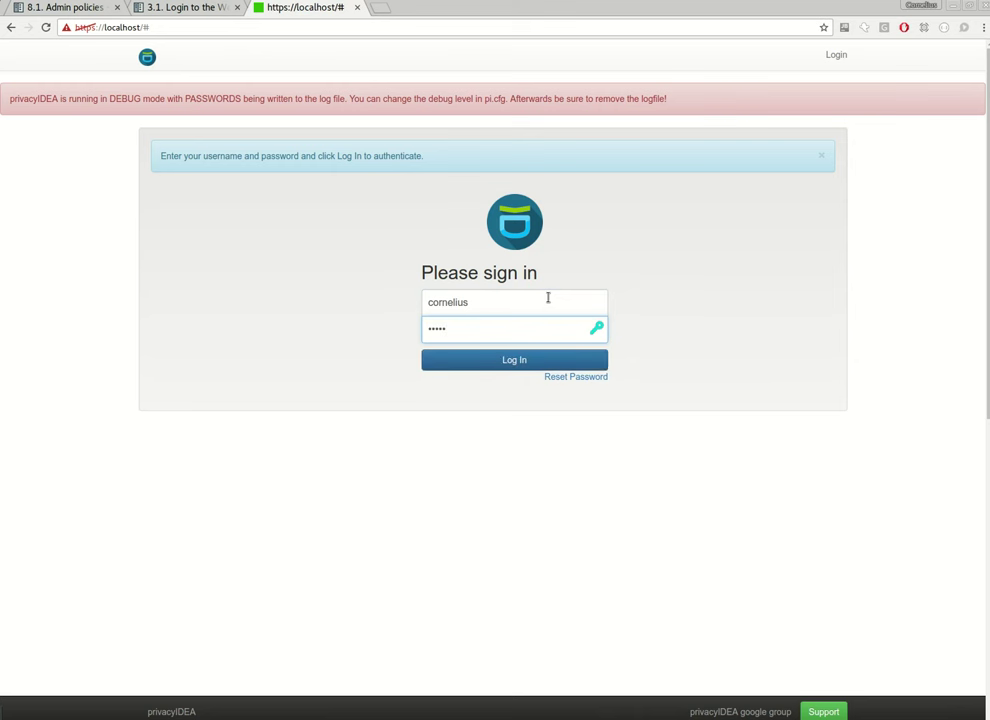
left_click(527, 364)
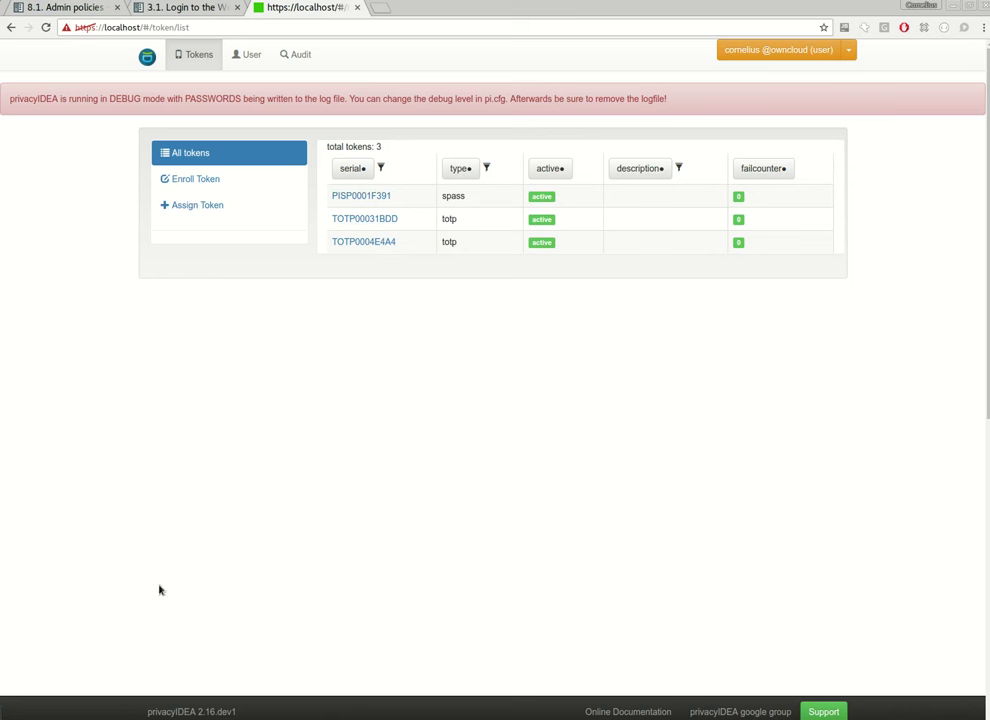
left_click(7, 713)
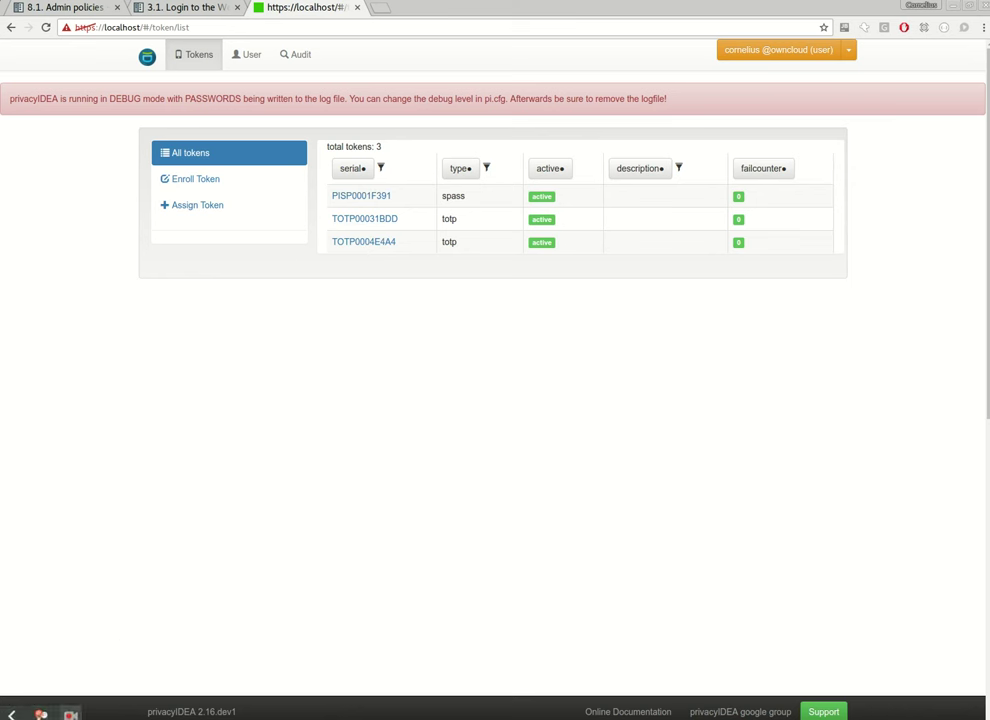